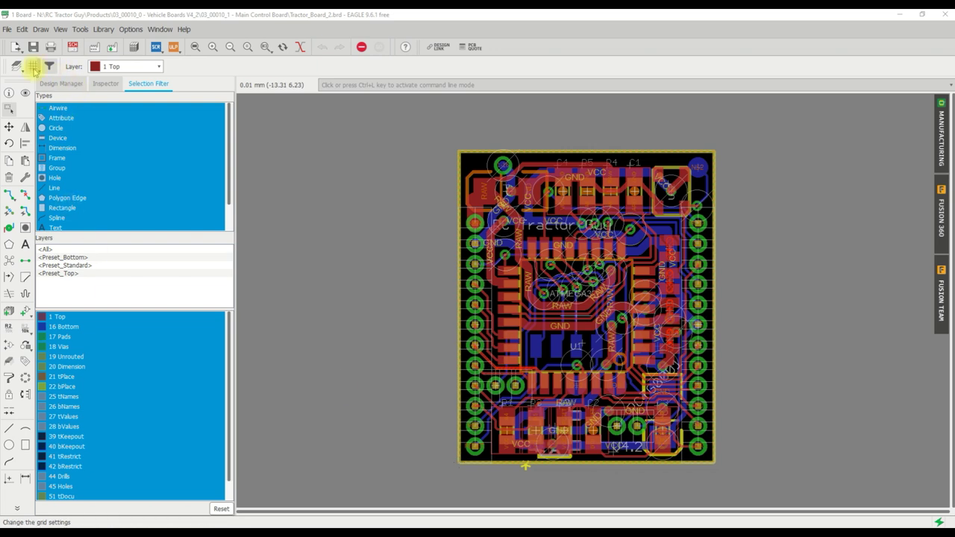
Show the board with the Preset_Bottom layer set and switch the display back to Preset_Standard.
click(16, 65)
click(43, 81)
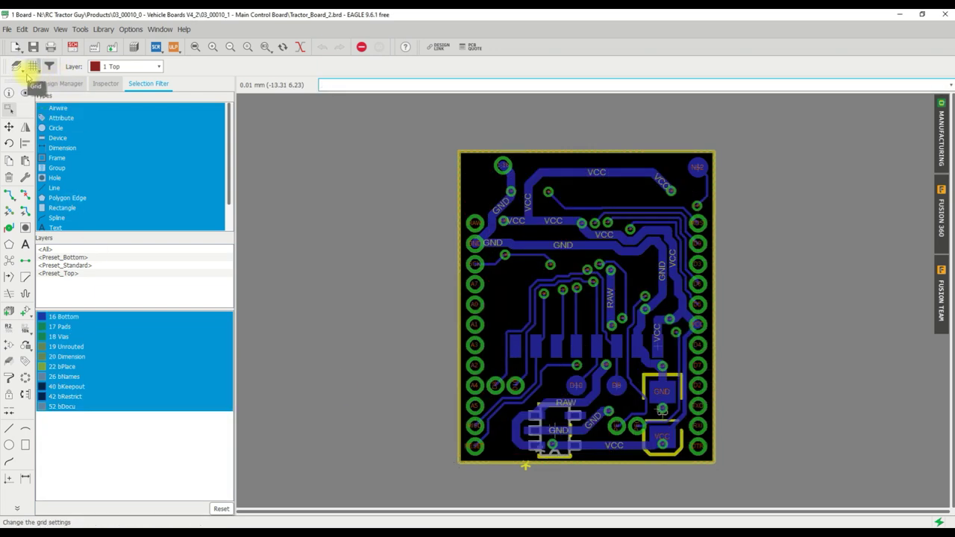
click(17, 65)
click(34, 90)
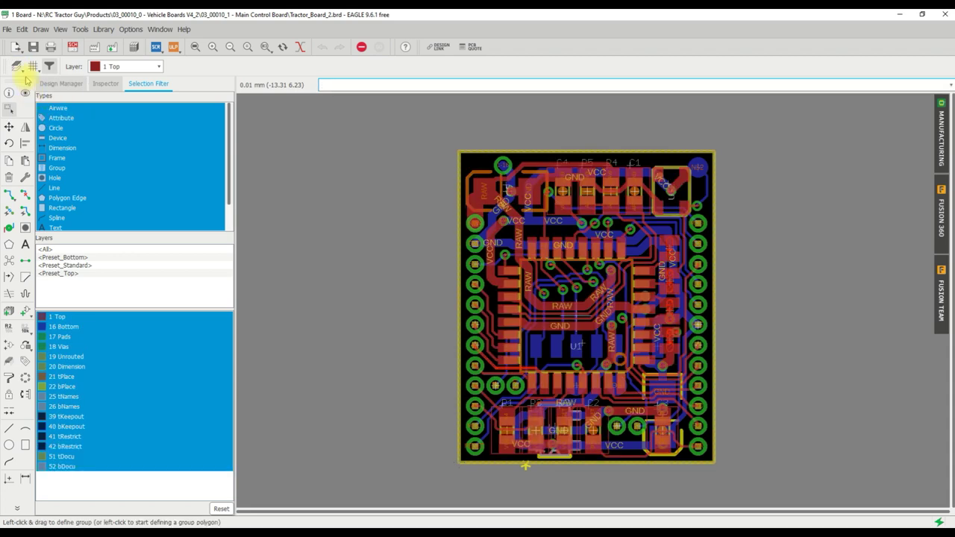
Check the visible-layer settings and show the board with the Preset_Top layer set.
click(18, 66)
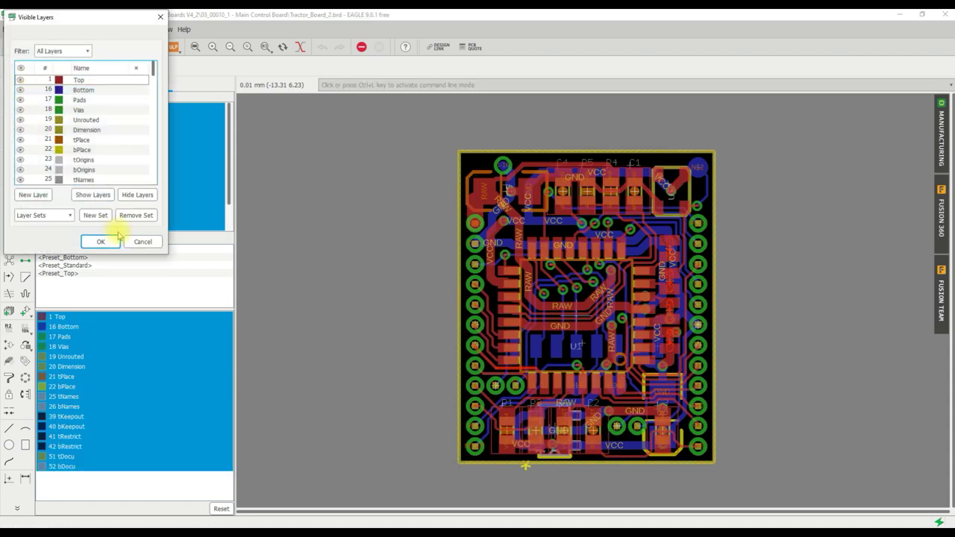
click(102, 240)
click(16, 66)
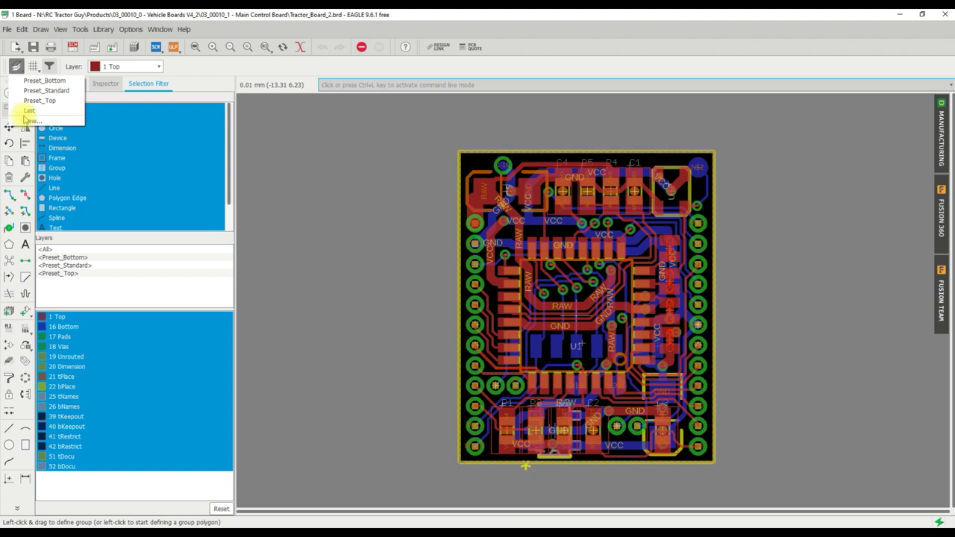
click(33, 101)
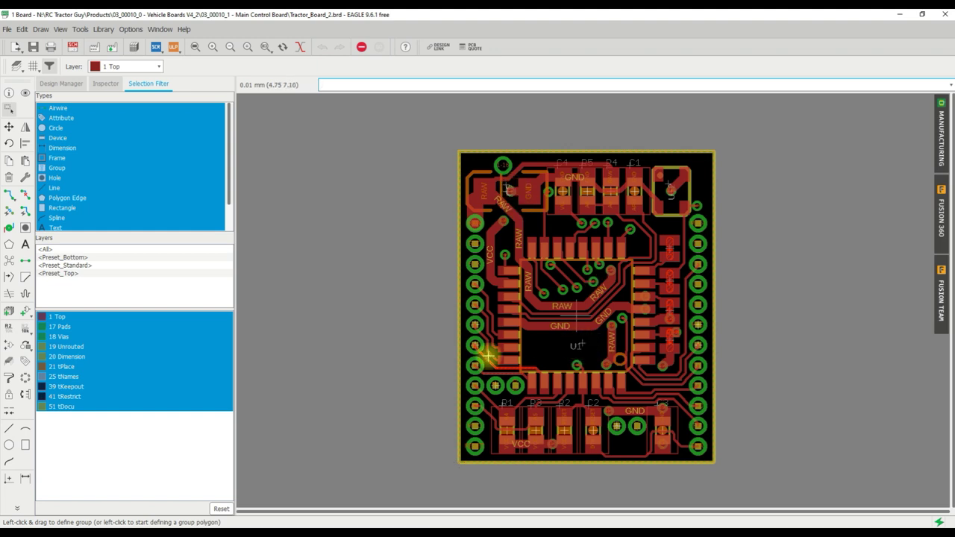
Show the board with the Preset_Bottom layer set and examine the RAW, GND and VCC traces around the component at its lower edge.
click(17, 66)
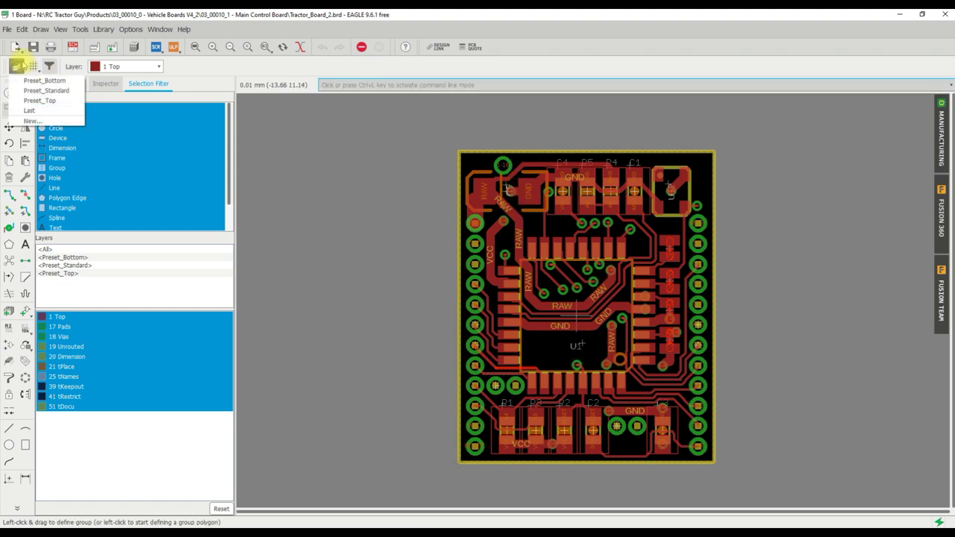
click(34, 84)
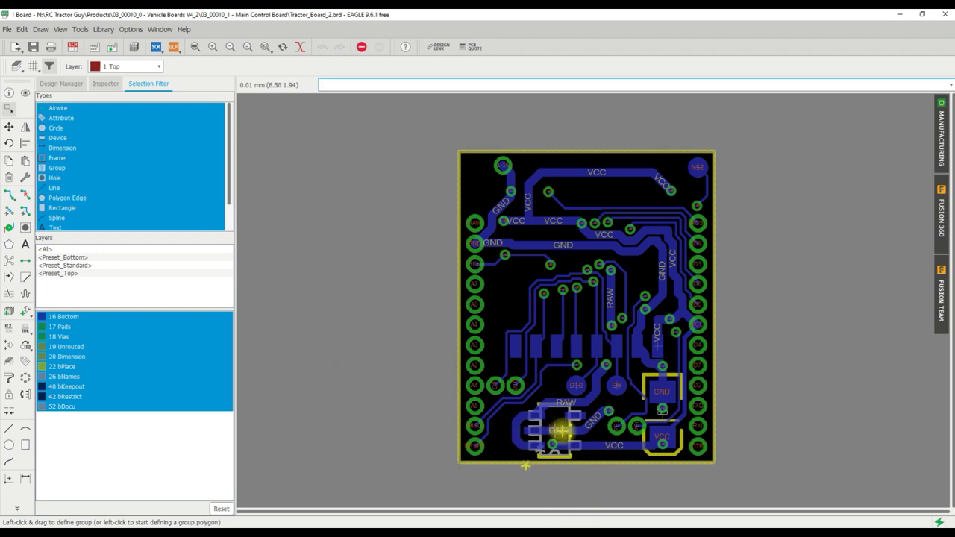
scroll(559, 431, up, 4)
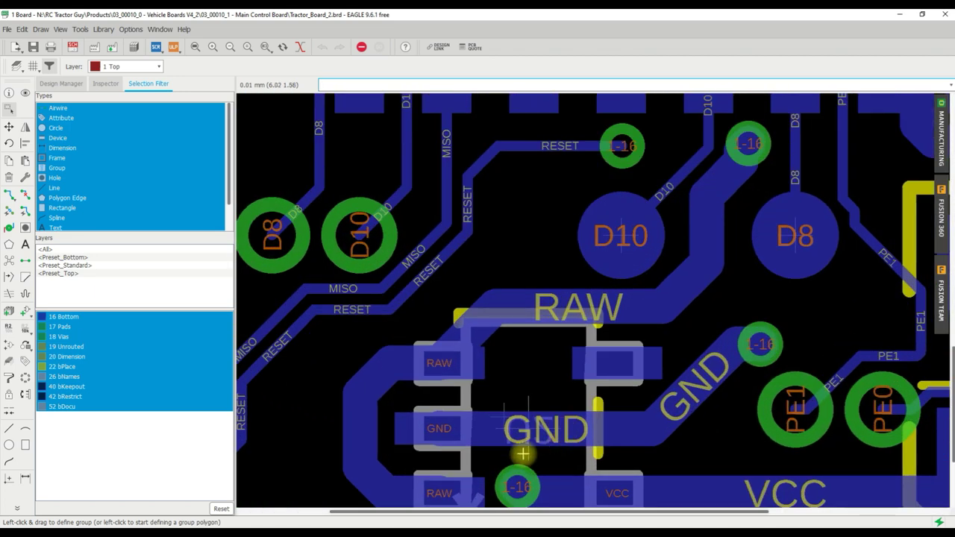
scroll(537, 435, down, 5)
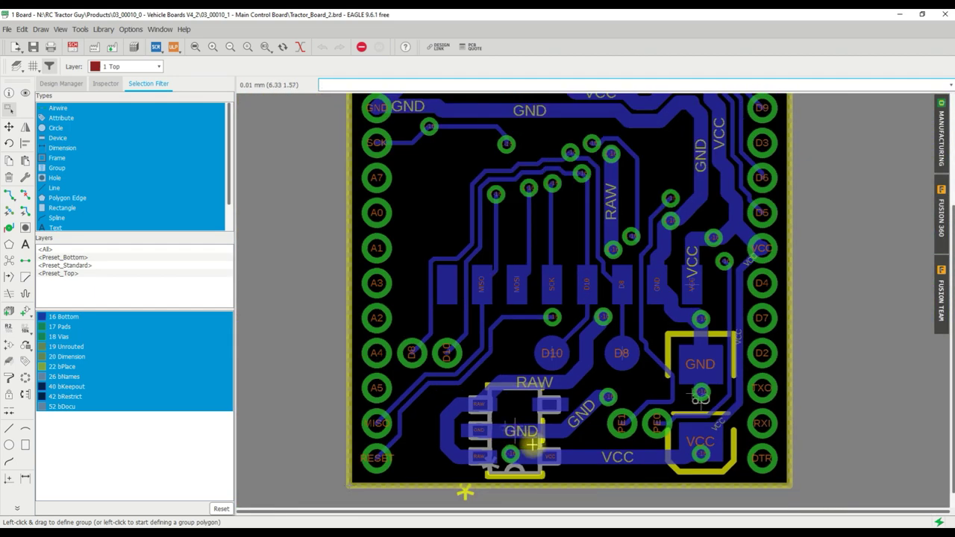
scroll(549, 448, down, 1)
scroll(534, 418, down, 1)
scroll(529, 378, up, 1)
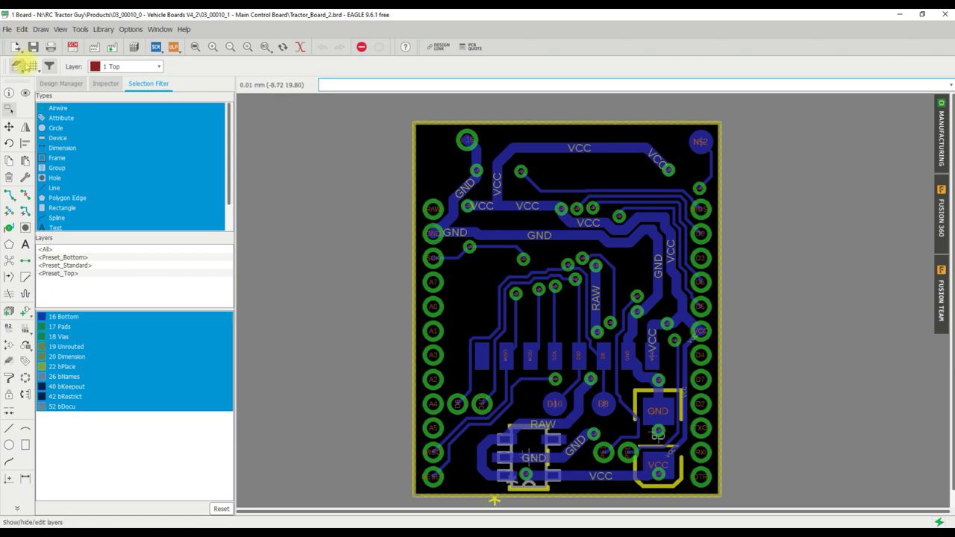
click(21, 68)
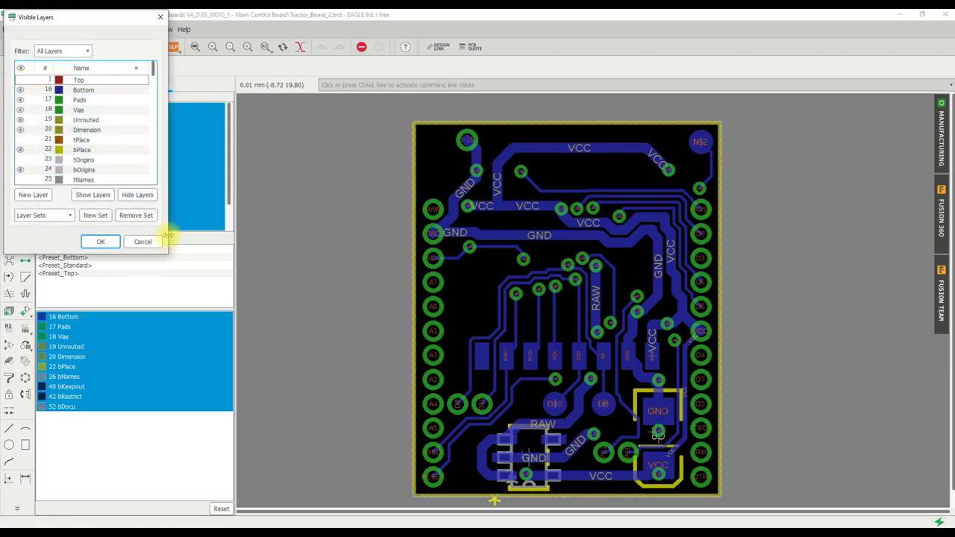
click(140, 239)
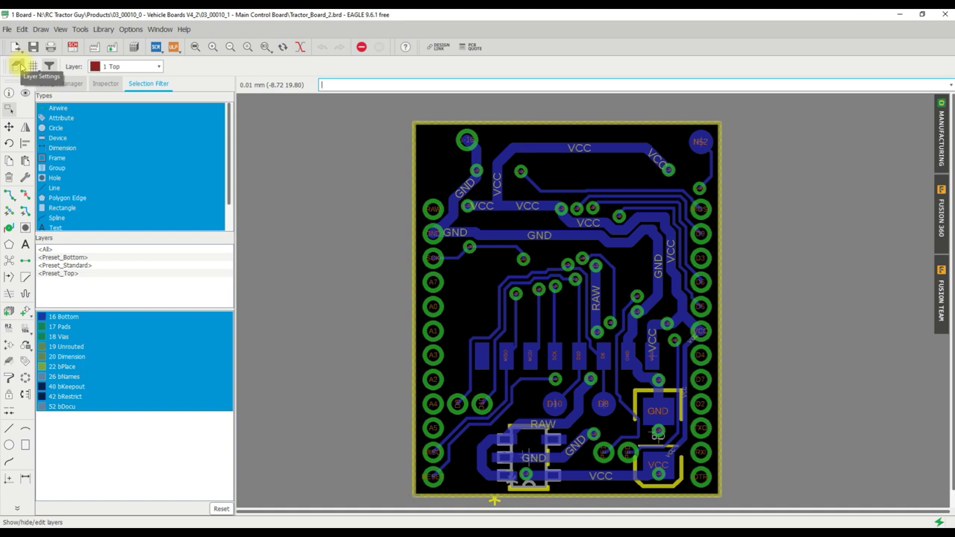
right_click(20, 67)
right_click(18, 65)
right_click(23, 68)
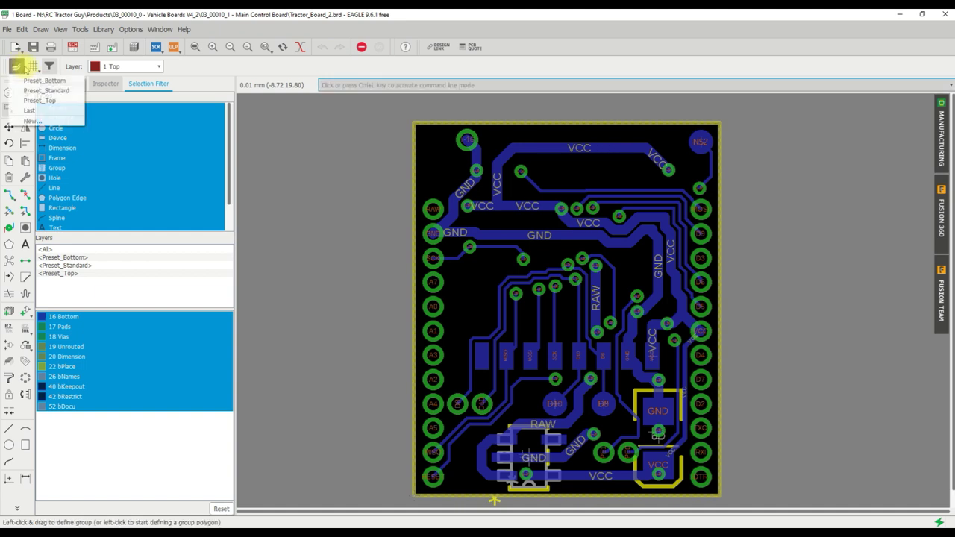
click(279, 188)
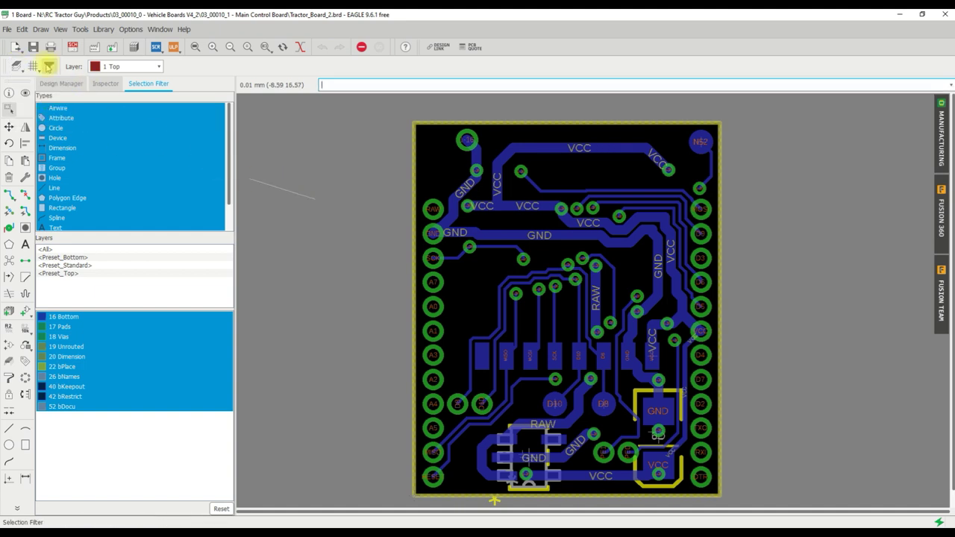
Hide and show the Bottom layer in the visible-layer settings, and apply the Preset_Standard layer set.
click(17, 66)
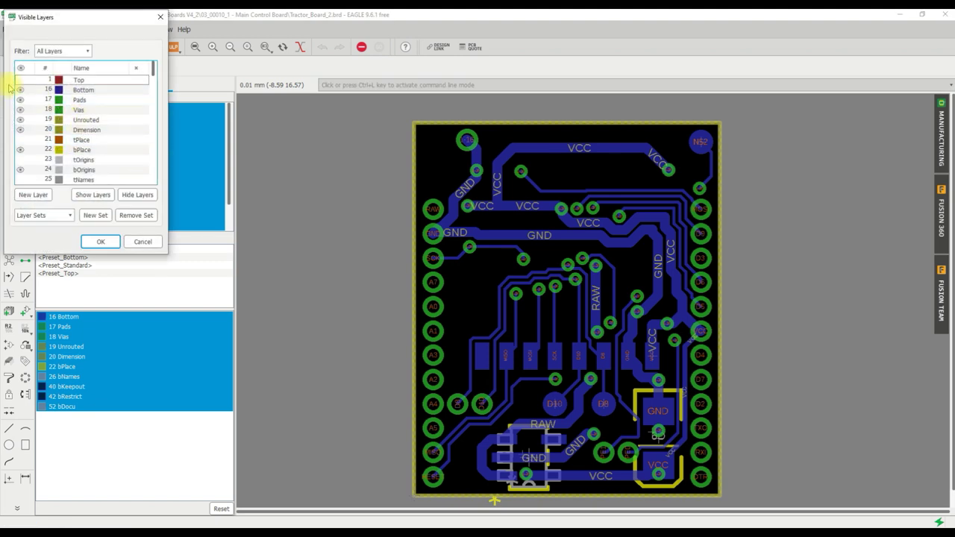
click(20, 89)
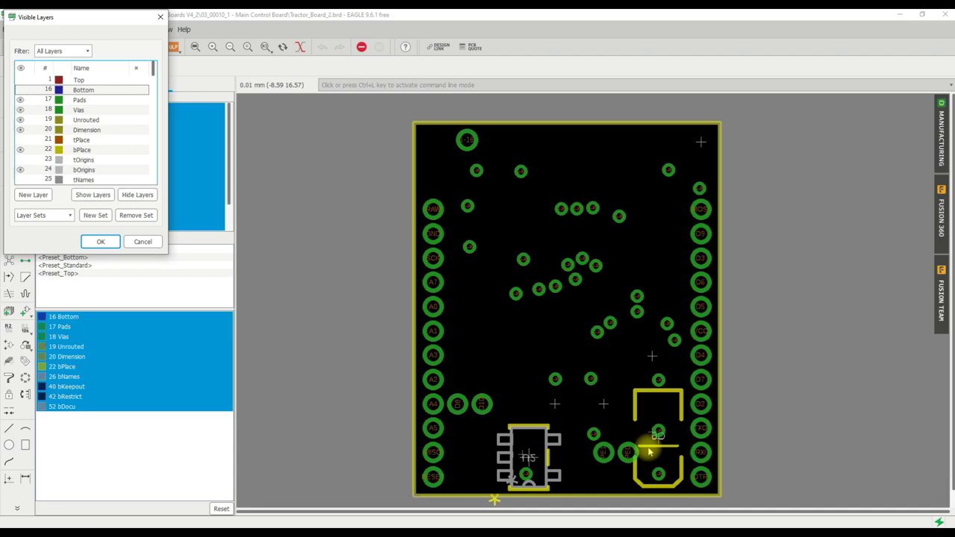
click(21, 90)
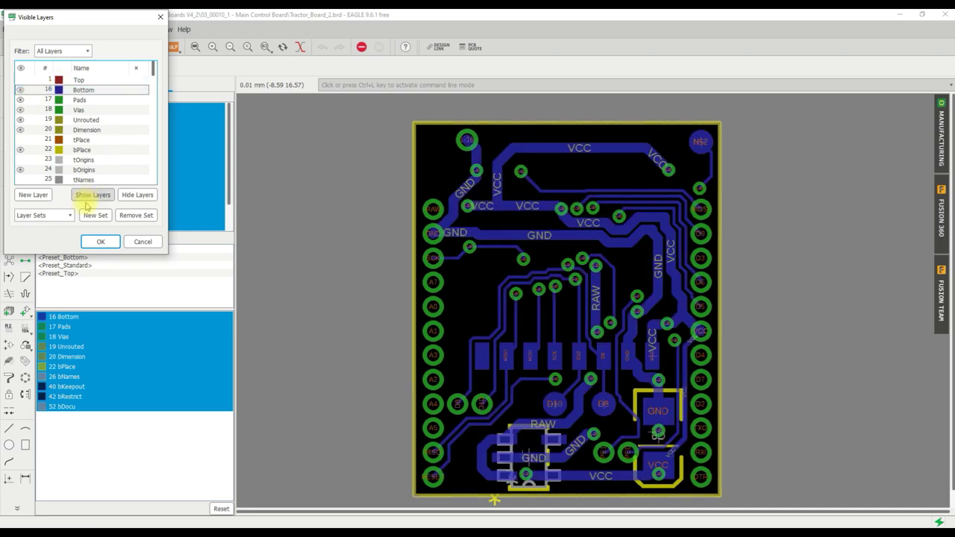
click(101, 243)
click(65, 265)
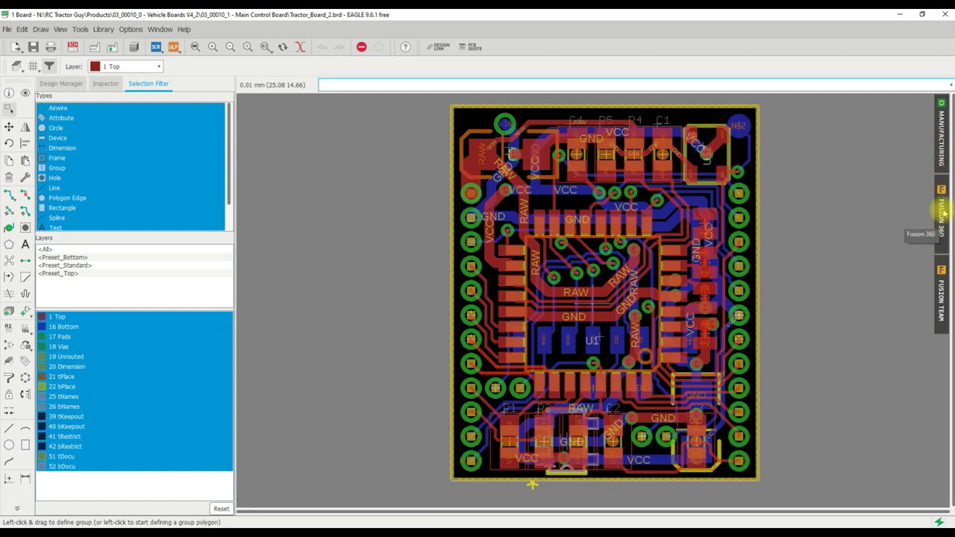
Review the design type options for syncing the board to Fusion 360 and cancel the sync.
click(942, 213)
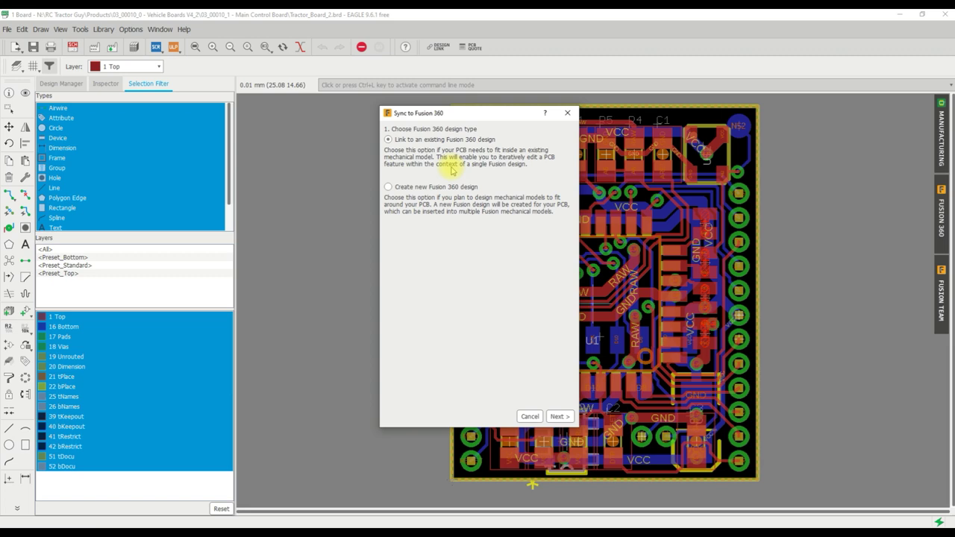
click(529, 416)
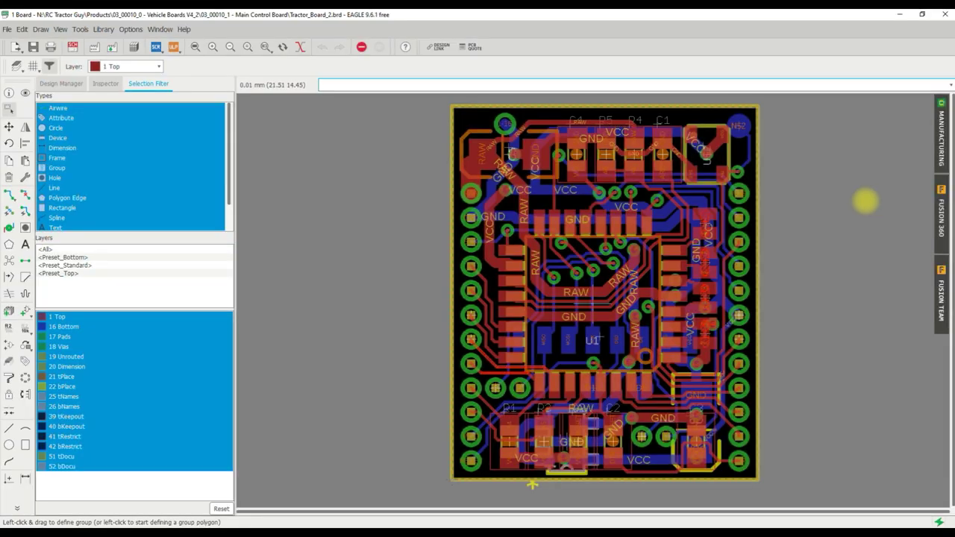
Examine the manufacturing preview of the board's top side, bottom side and drills.
click(939, 135)
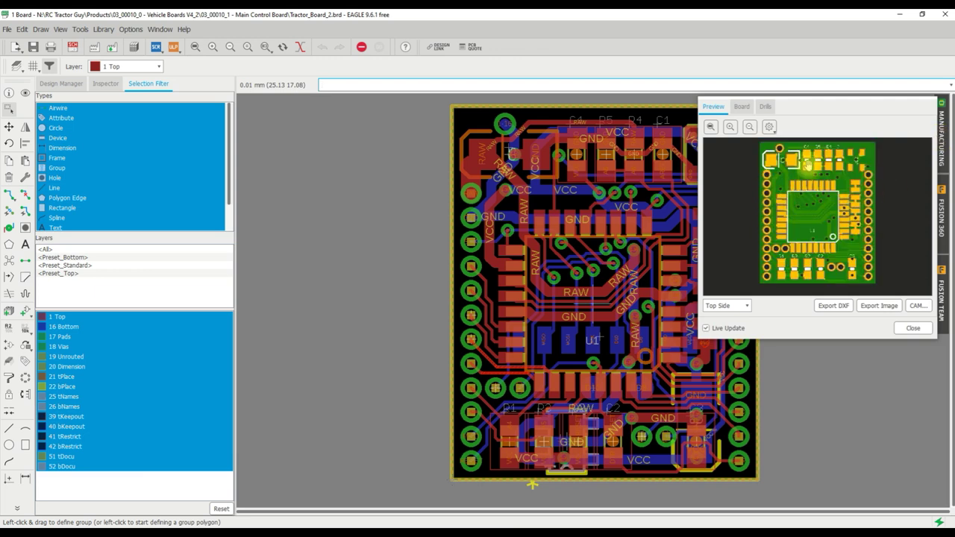
drag(736, 306, 618, 94)
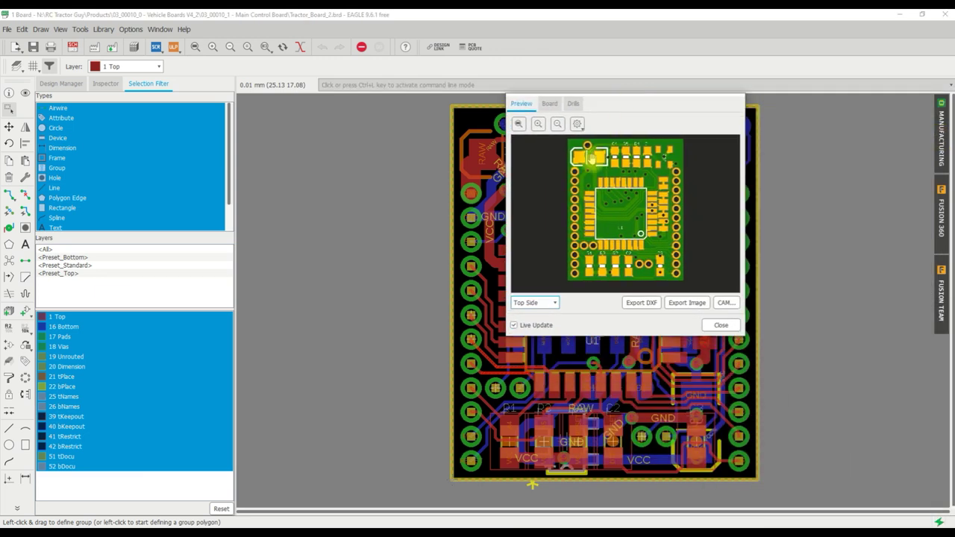
click(549, 304)
click(539, 319)
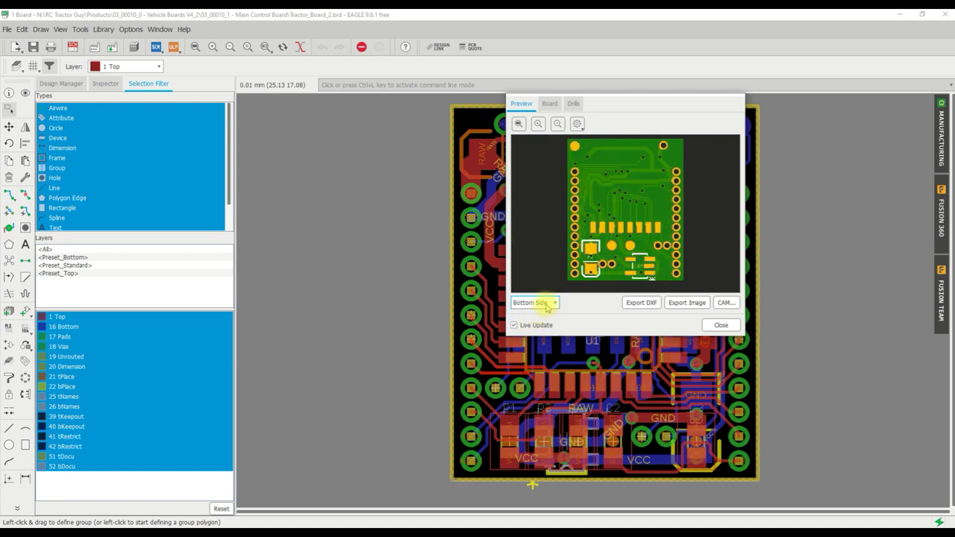
click(549, 304)
click(538, 328)
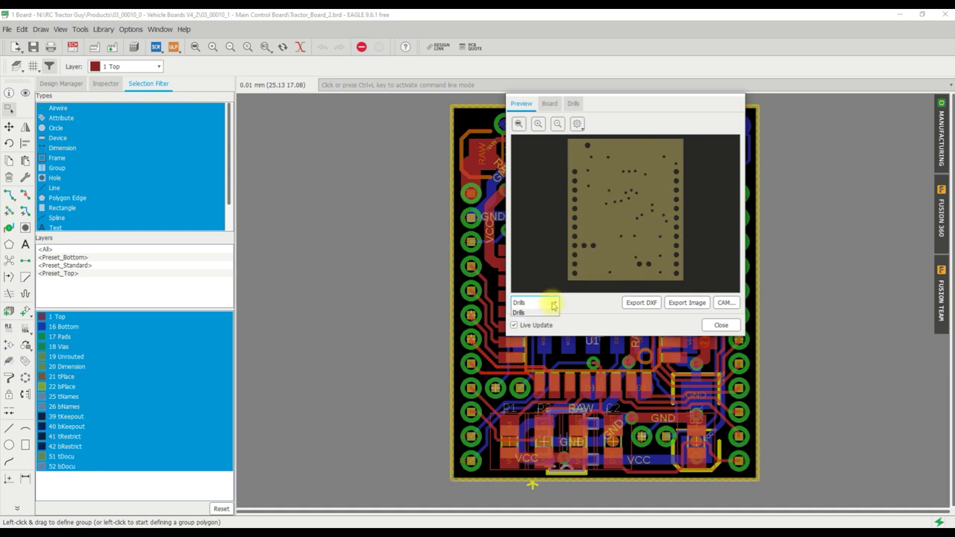
click(549, 304)
click(539, 313)
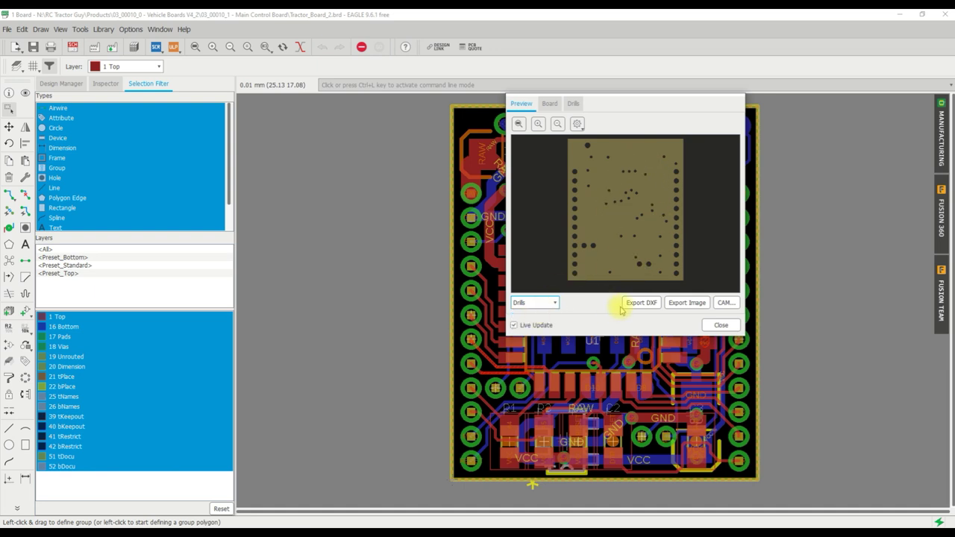
Examine the board's manufacturing properties for Board, Stackup, Components, Pads, Drills and Routing.
click(550, 104)
click(520, 133)
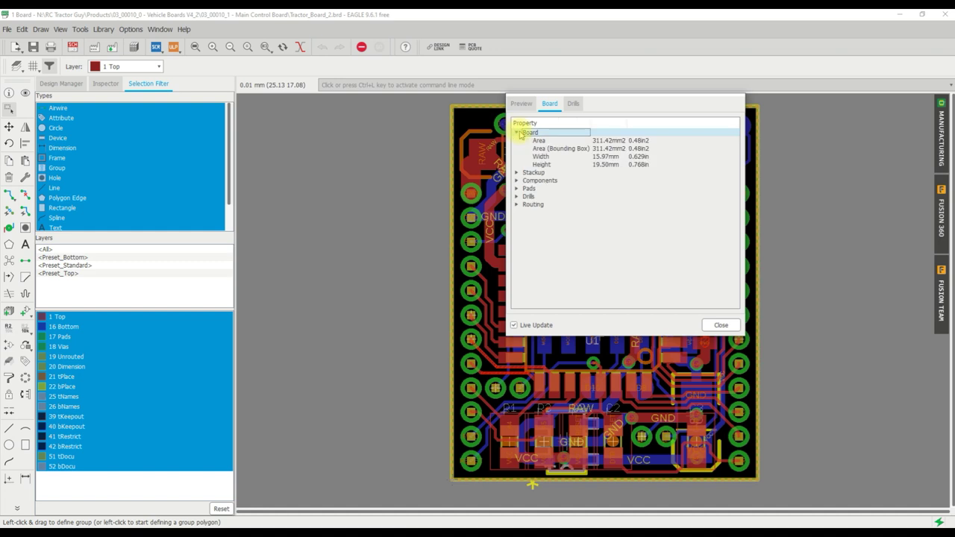
click(518, 133)
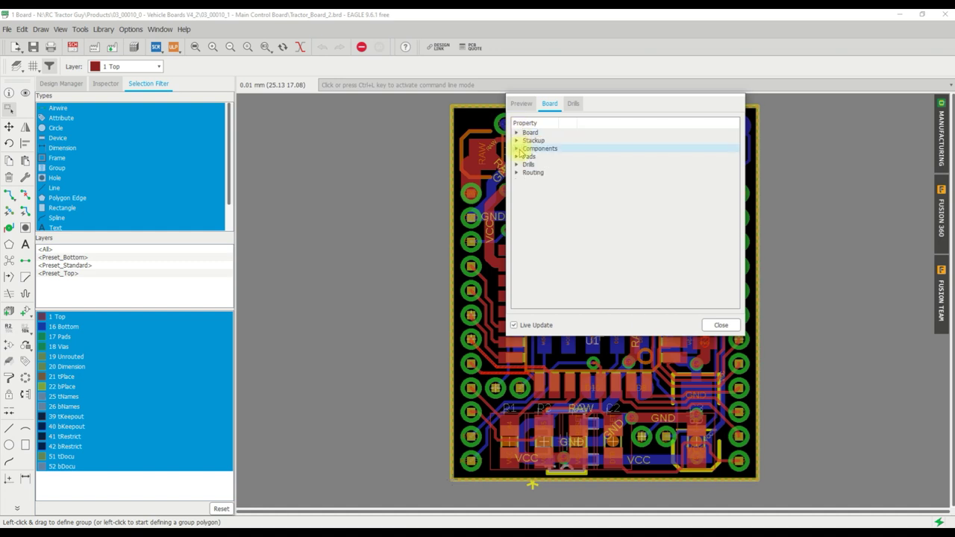
click(517, 141)
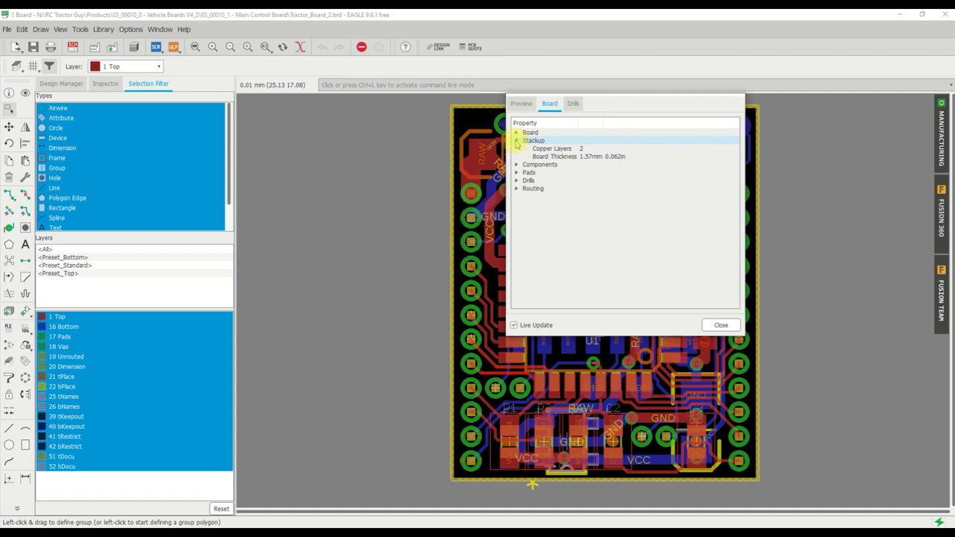
click(517, 141)
click(516, 149)
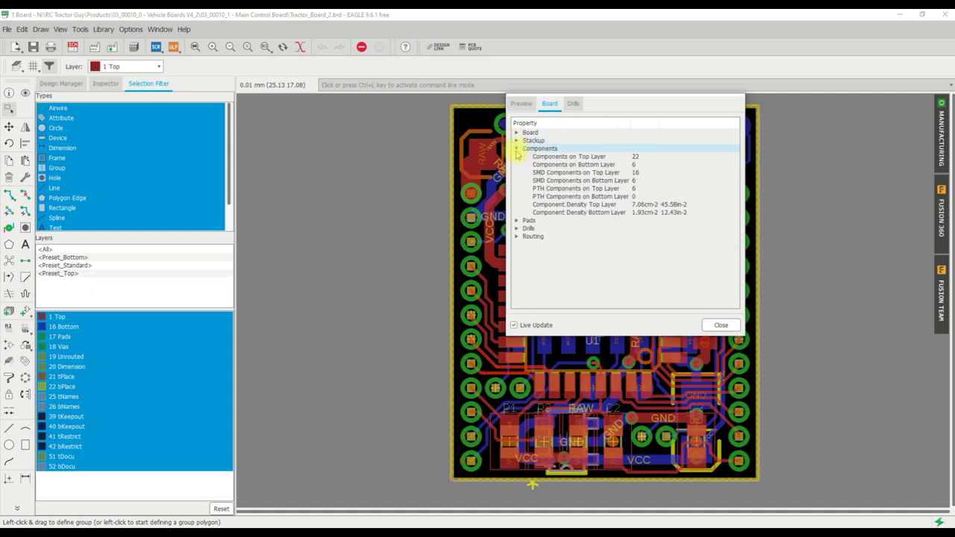
click(516, 148)
click(517, 157)
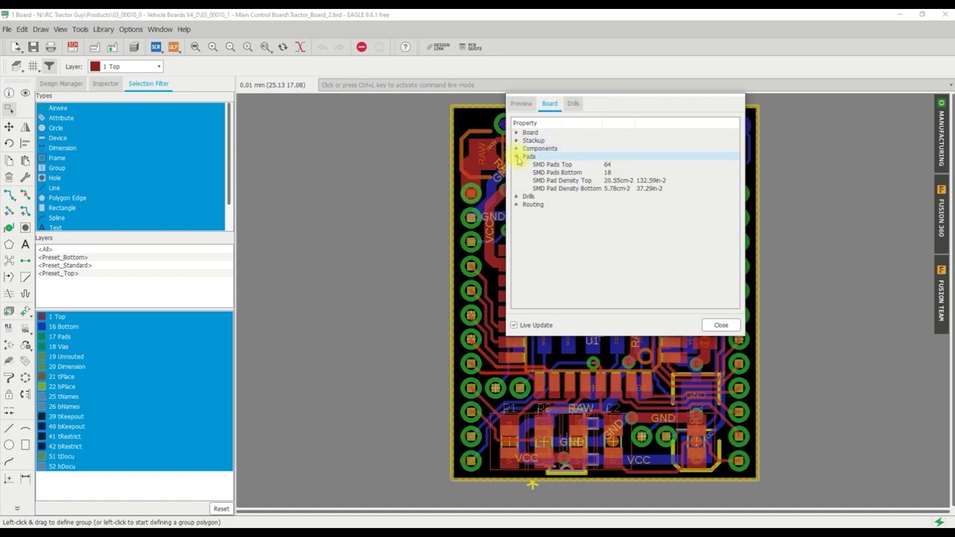
click(518, 157)
click(517, 164)
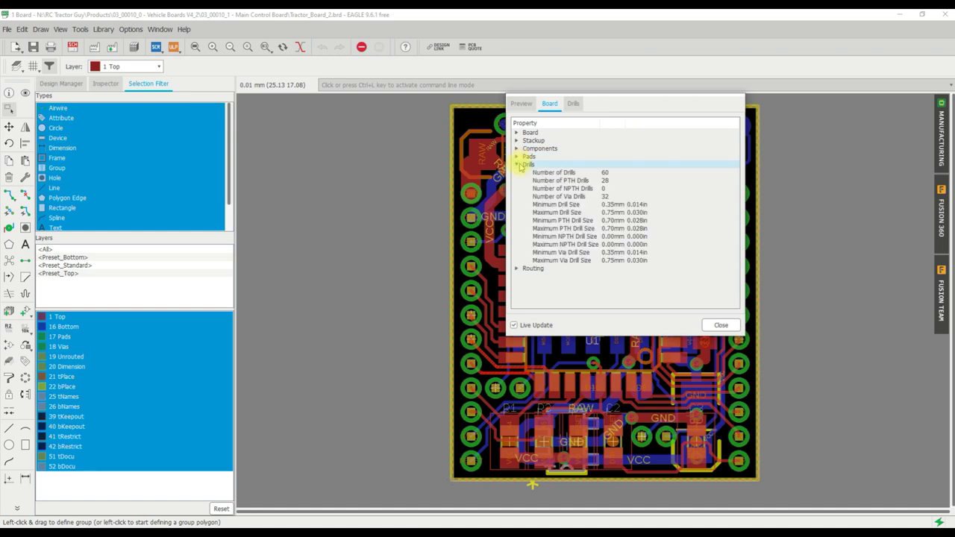
click(517, 164)
click(516, 173)
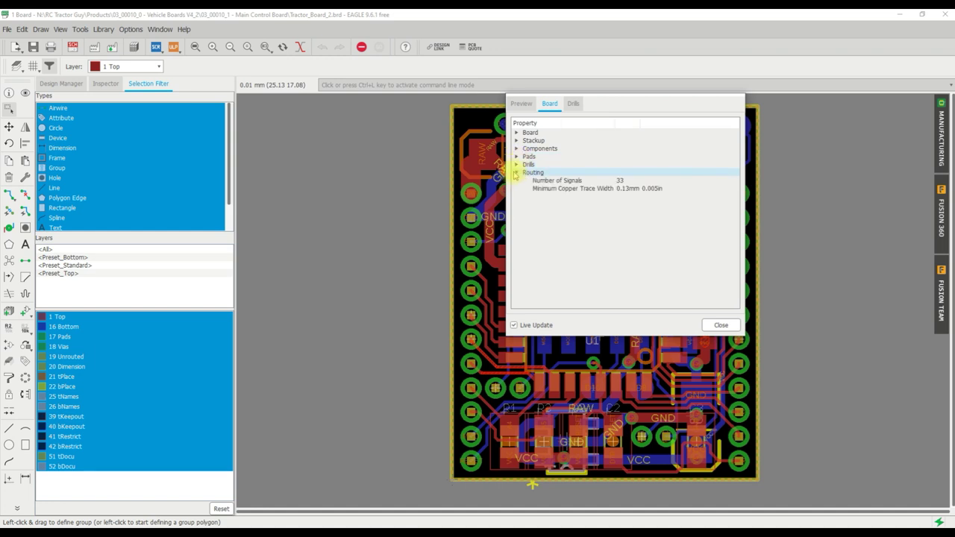
click(516, 173)
Launch the CAM Processor from the manufacturing preview and review the job's Gerber settings and Top Copper output.
click(522, 104)
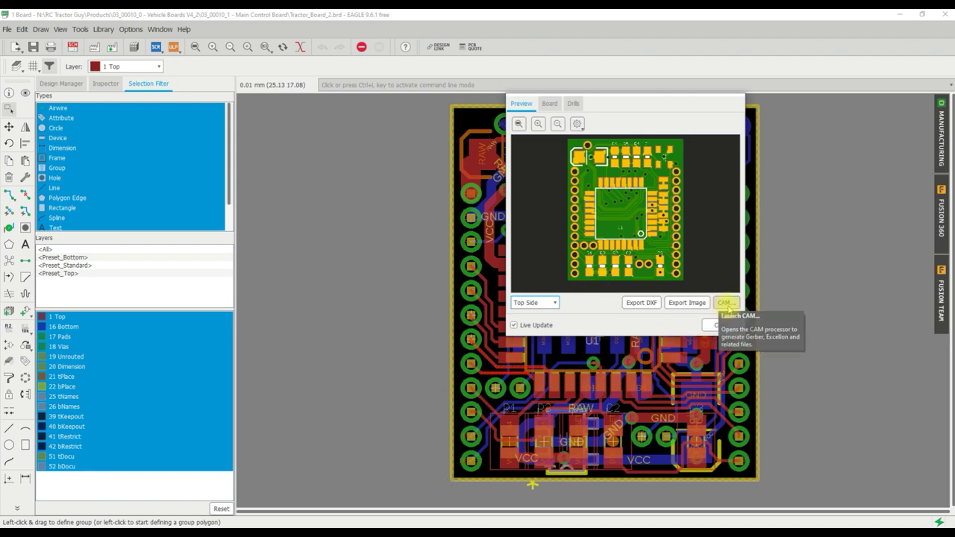
click(721, 325)
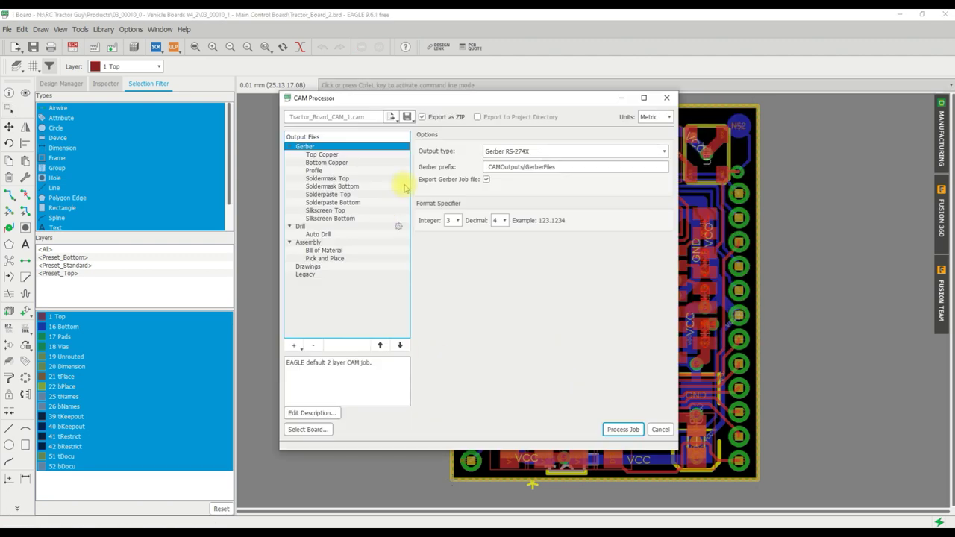
click(391, 117)
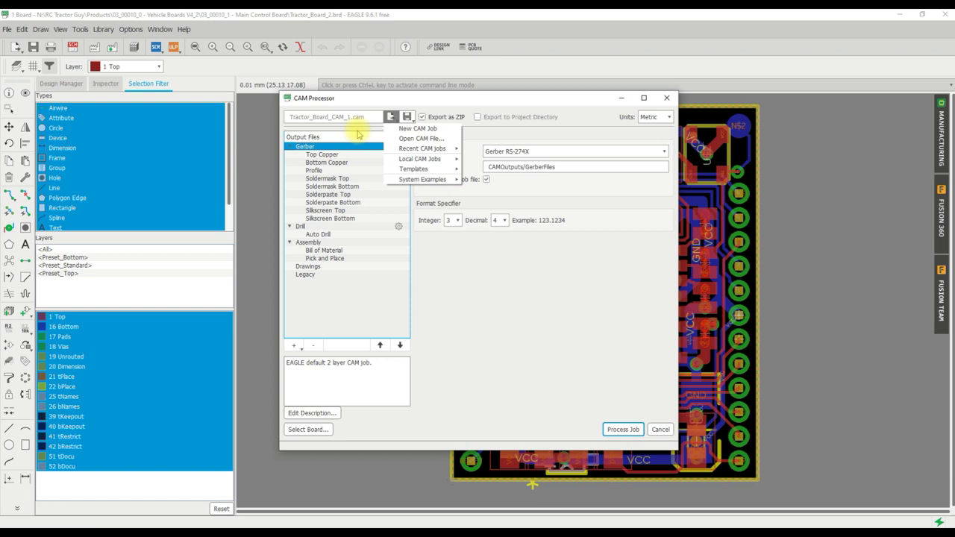
click(367, 131)
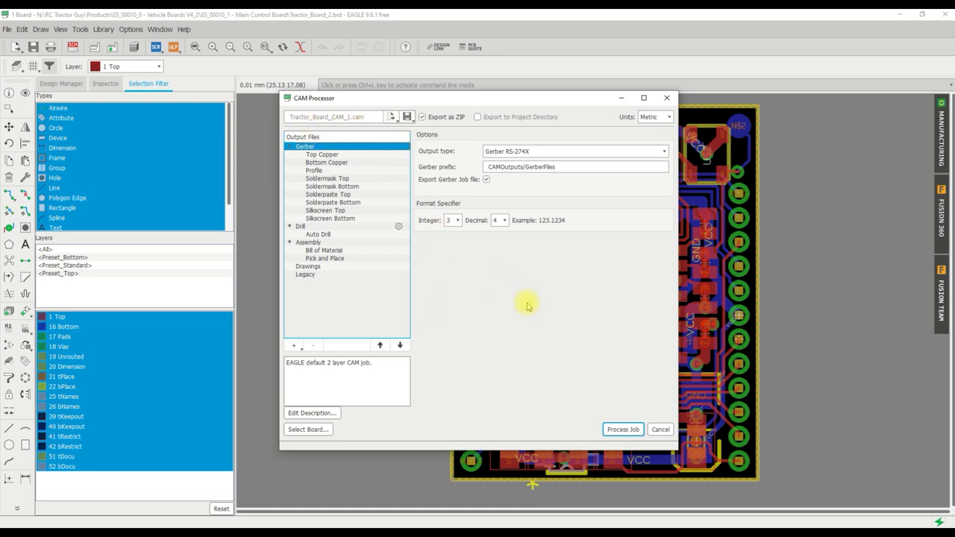
mouse_move(510, 152)
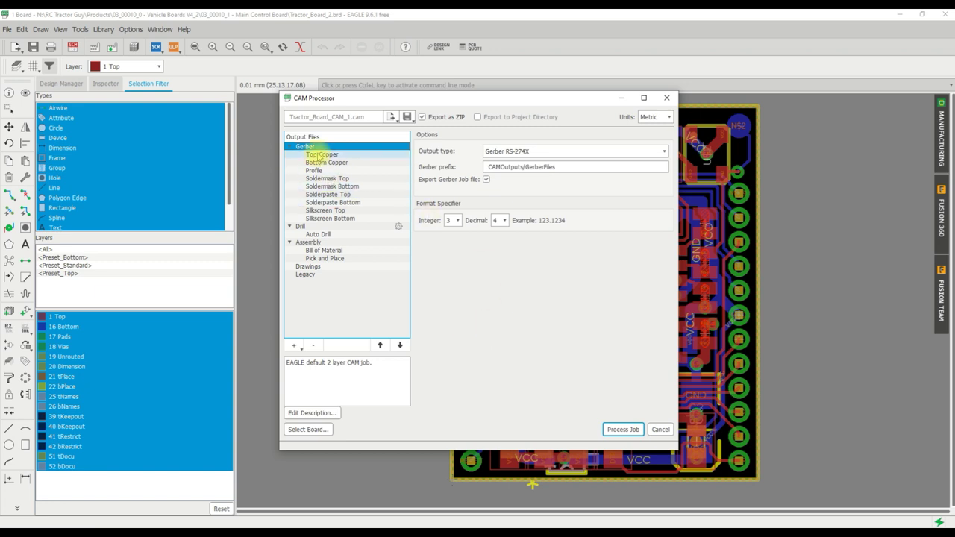
click(321, 155)
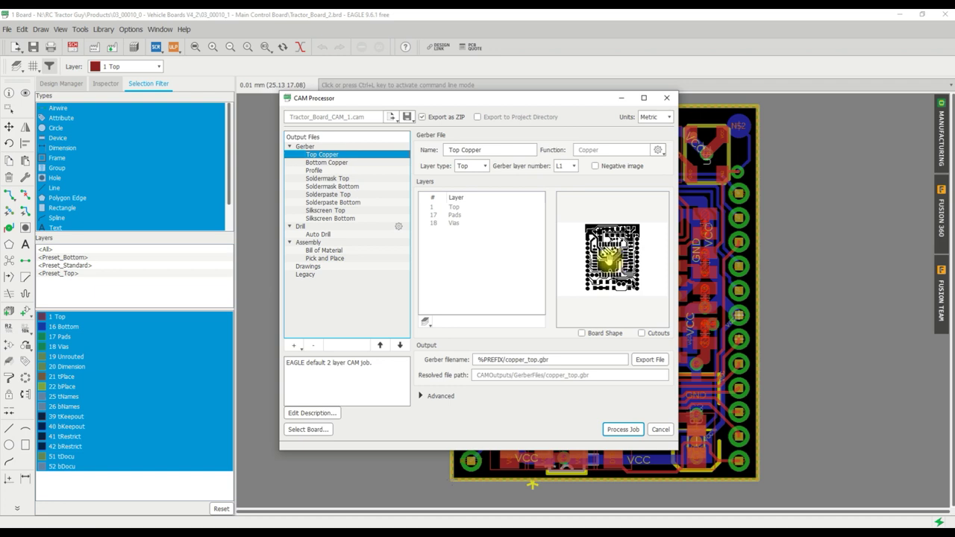
Remove the Pads layer from the Bottom Copper Gerber output and add it back.
click(334, 164)
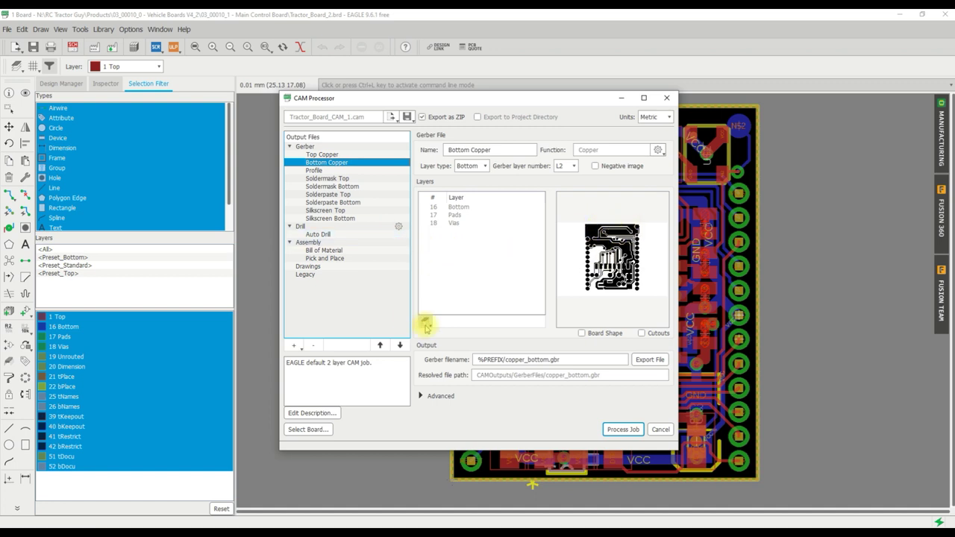
click(426, 320)
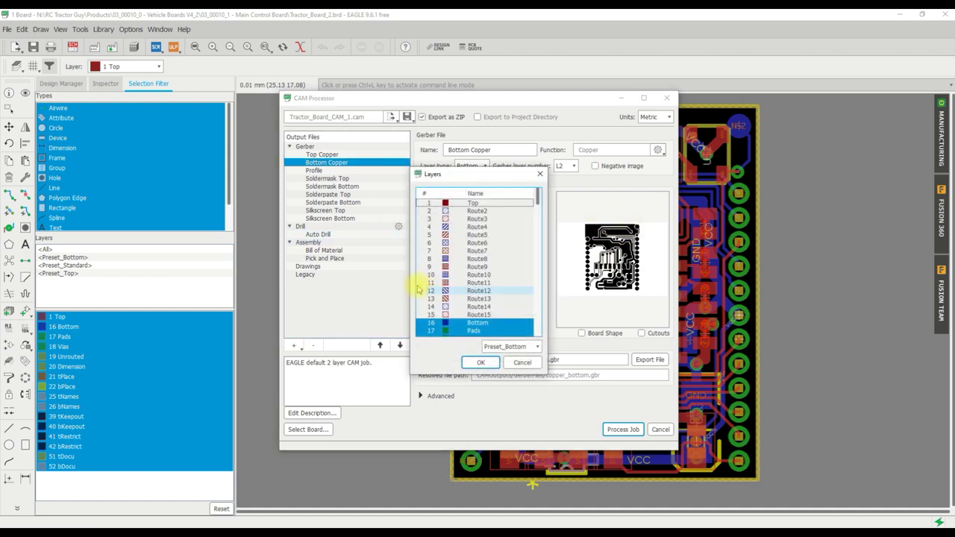
click(433, 323)
click(477, 362)
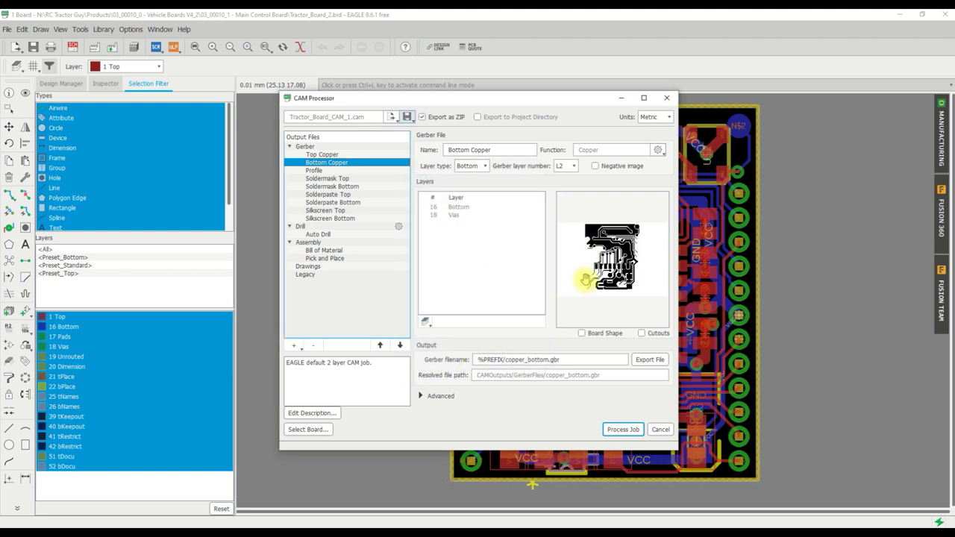
click(426, 321)
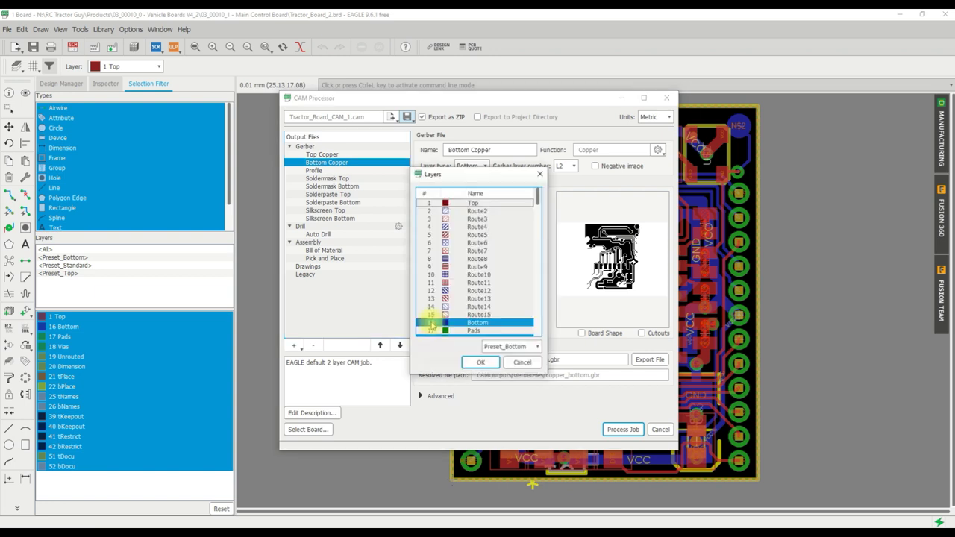
ctrl+click(446, 331)
click(479, 363)
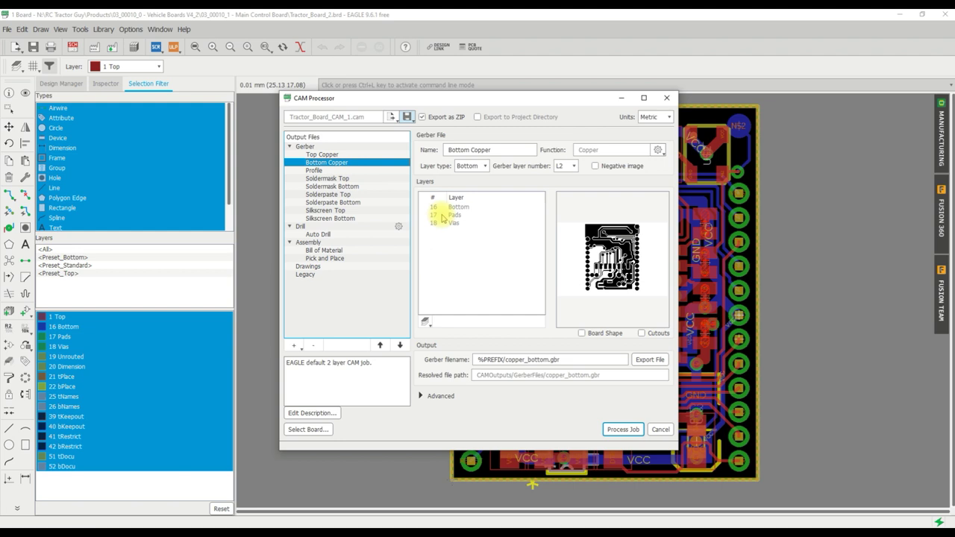
Remove the Vias layer from the Bottom Copper Gerber output and restore it.
click(426, 321)
scroll(457, 310, down, 2)
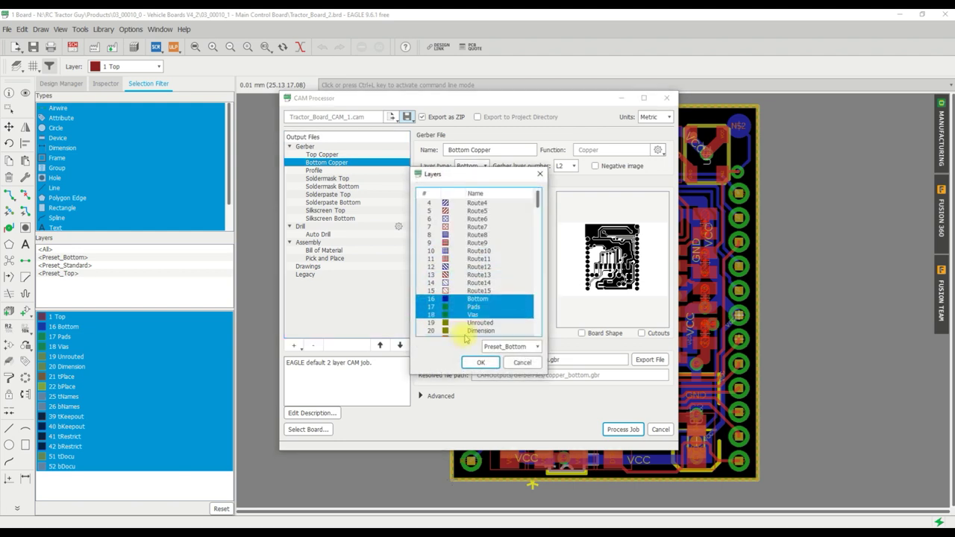
ctrl+click(471, 315)
click(481, 363)
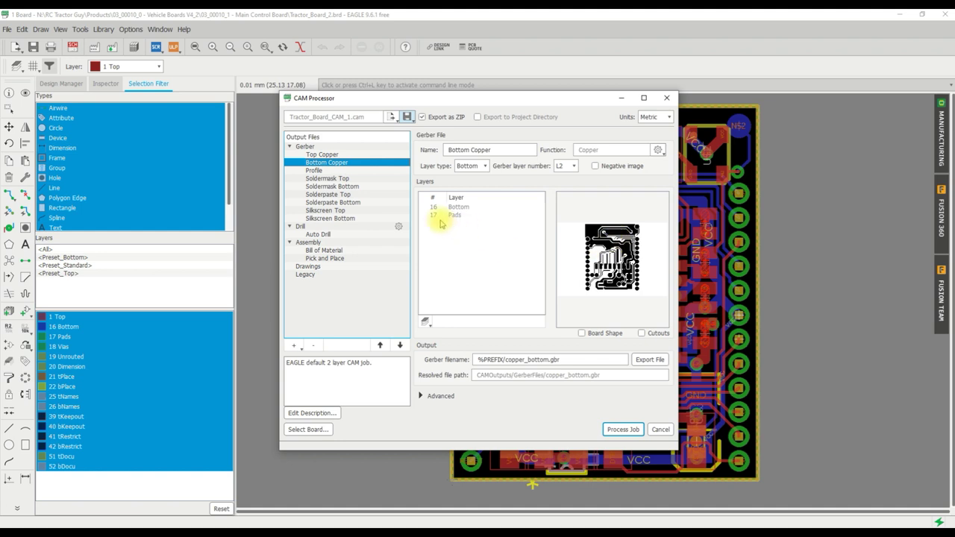
click(426, 321)
scroll(441, 313, down, 2)
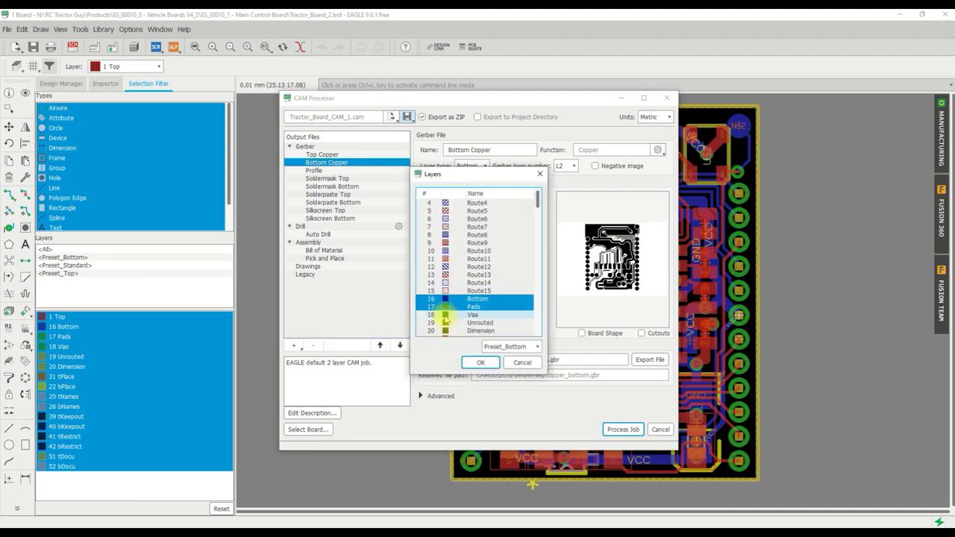
ctrl+click(470, 315)
click(477, 362)
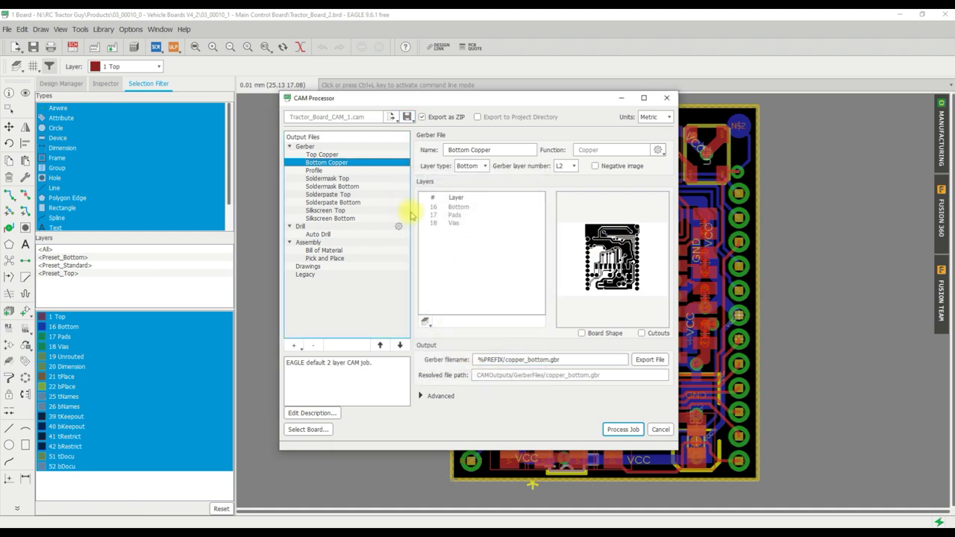
Examine the Profile output and the Soldermask and Solderpaste Gerber outputs for both board sides.
click(338, 171)
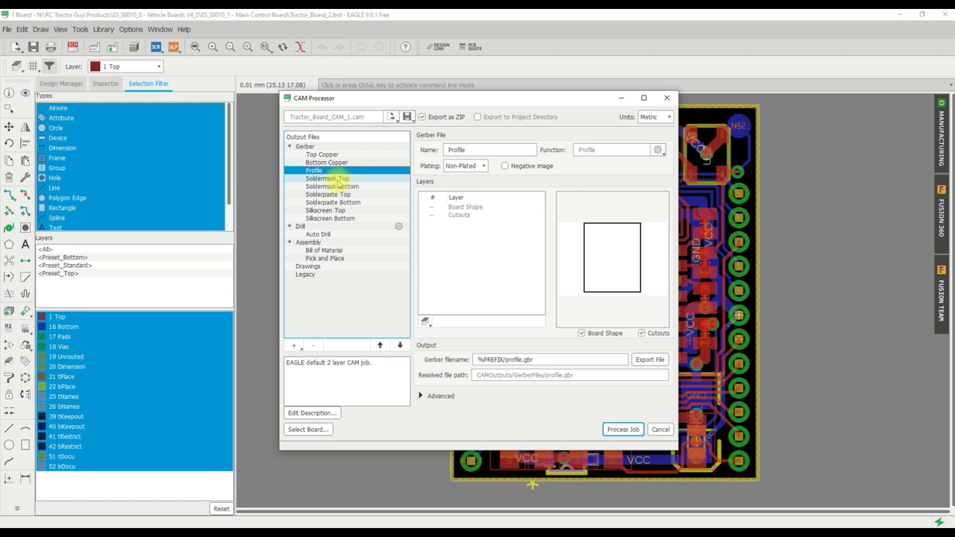
click(338, 180)
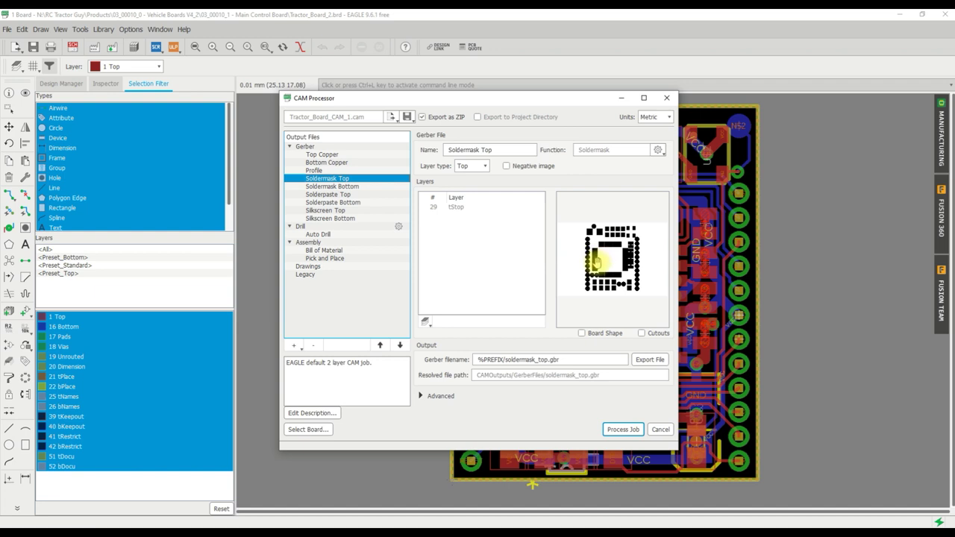
click(356, 187)
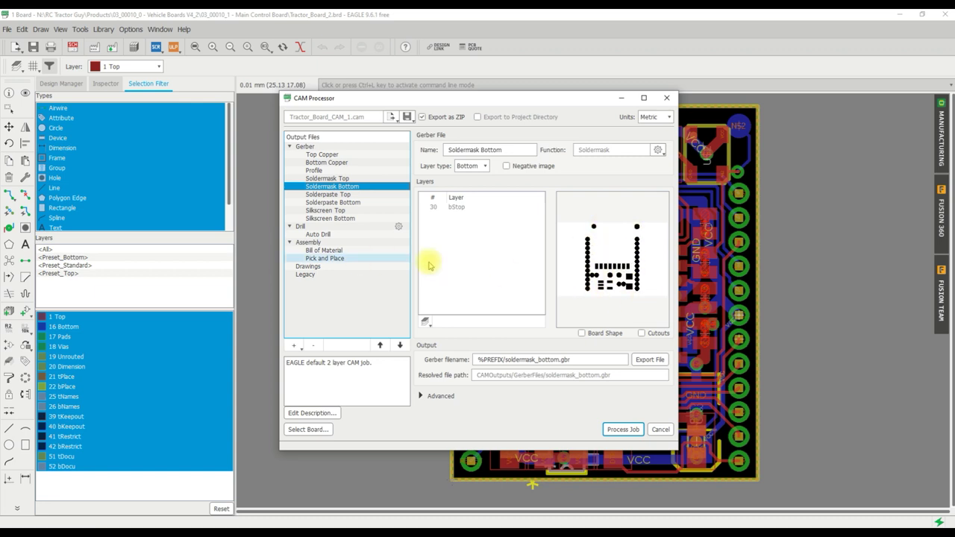
click(358, 195)
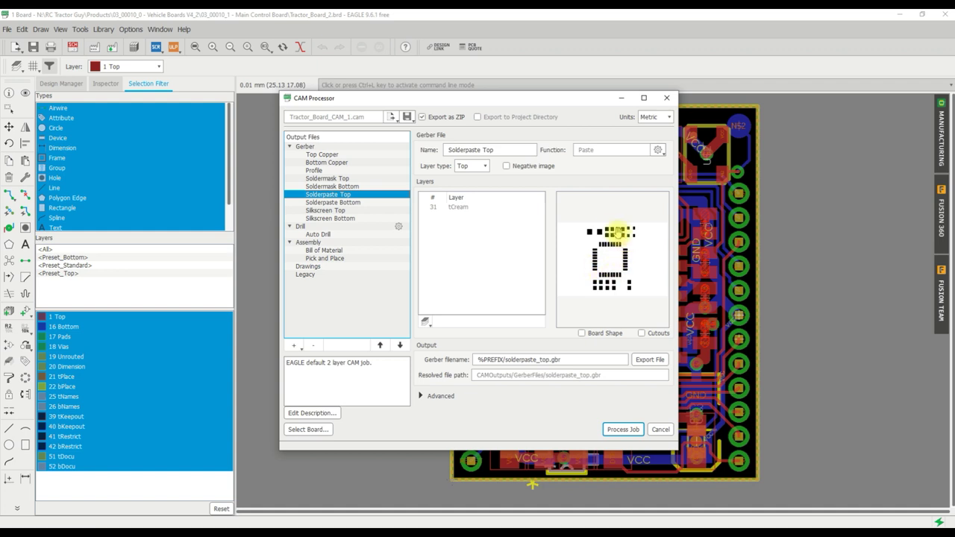
click(371, 203)
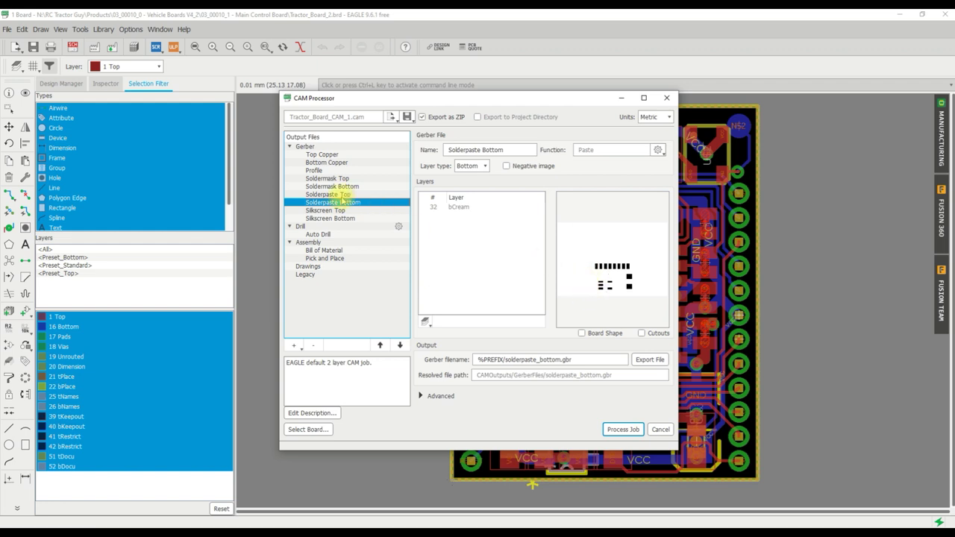
click(331, 186)
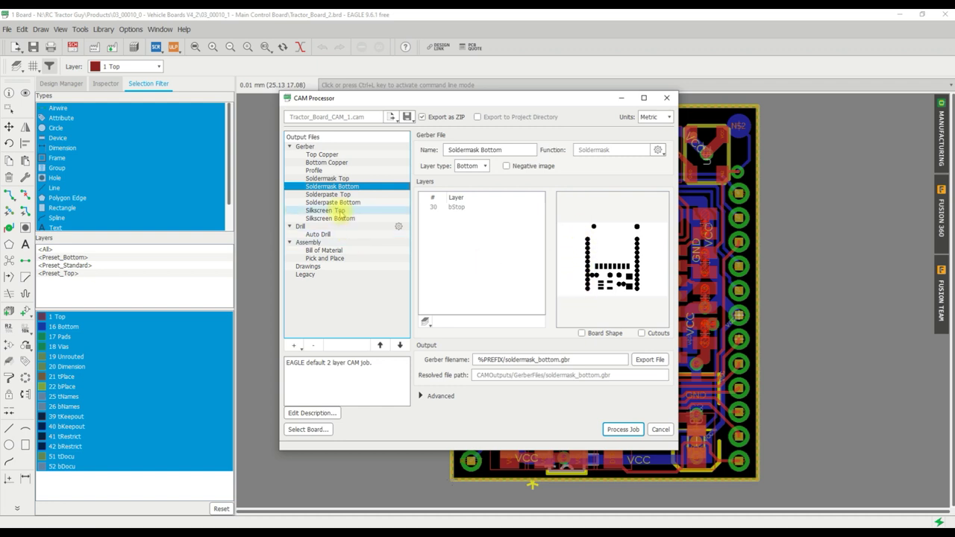
click(337, 203)
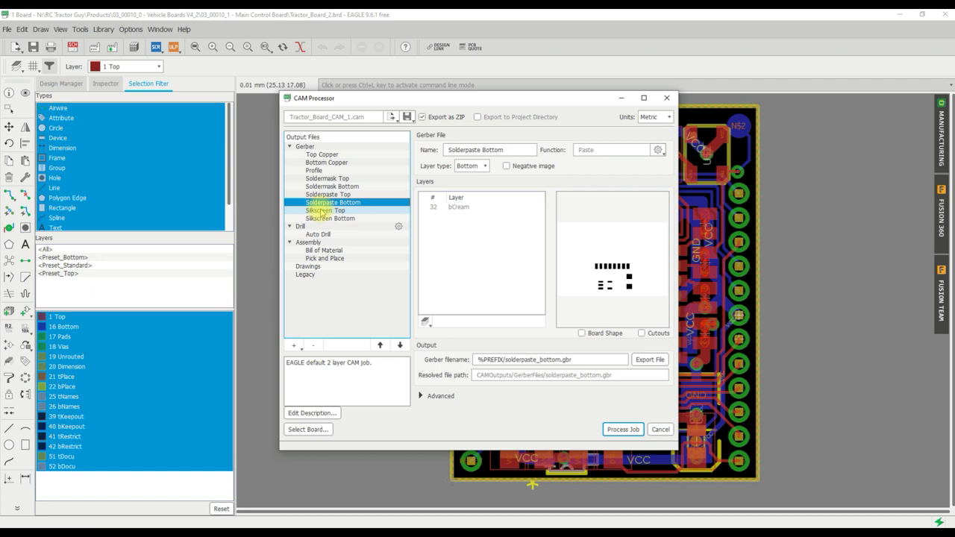
Examine the Silkscreen Top and Bottom, Auto Drill, Bill of Material, and Pick and Place output settings.
click(320, 212)
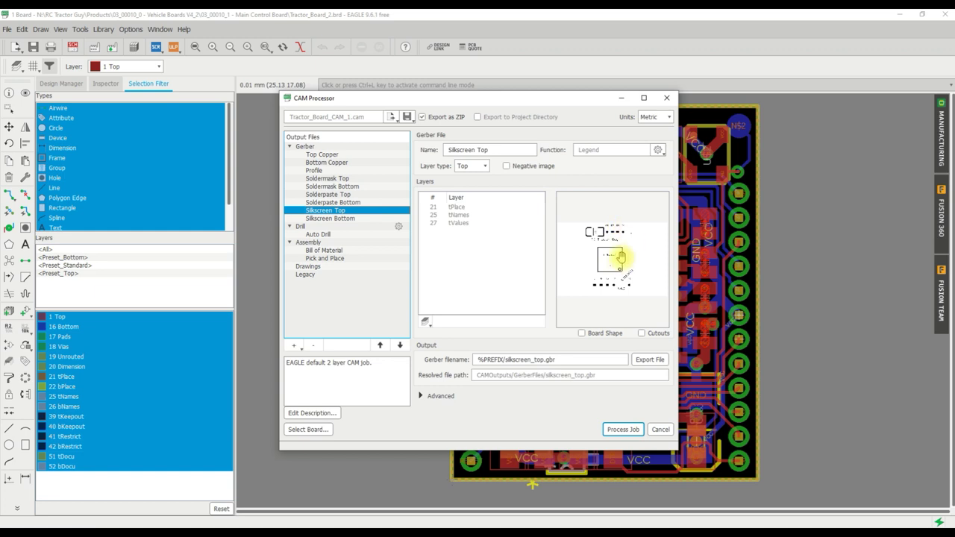
click(341, 235)
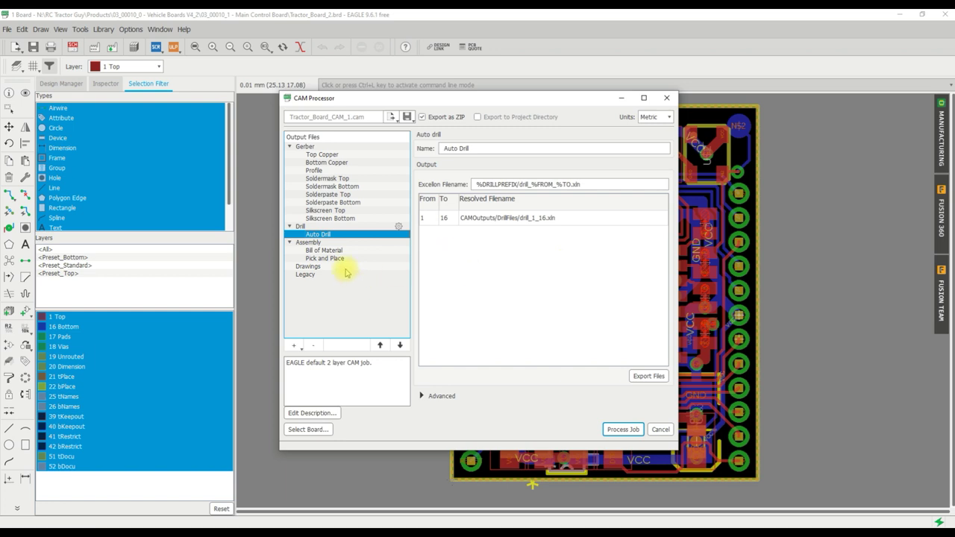
click(329, 252)
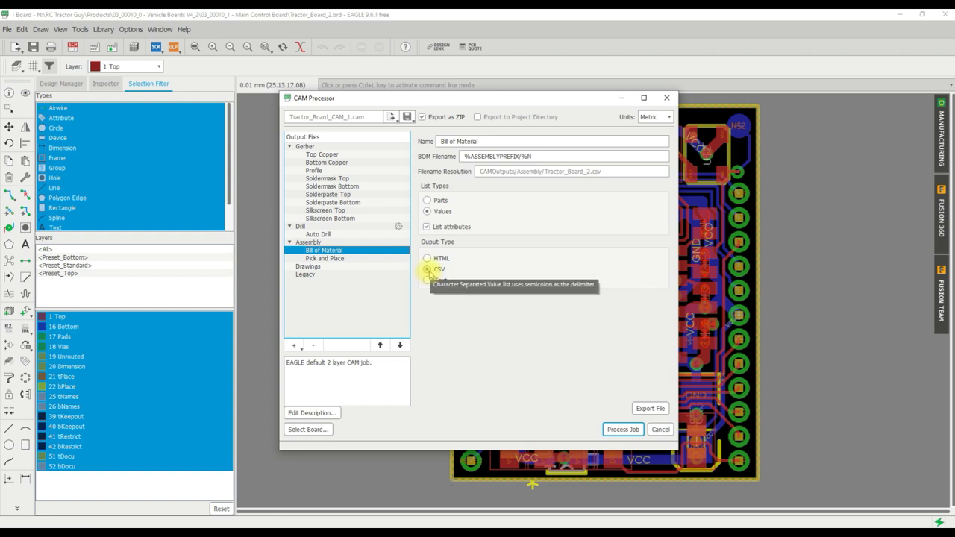
click(361, 261)
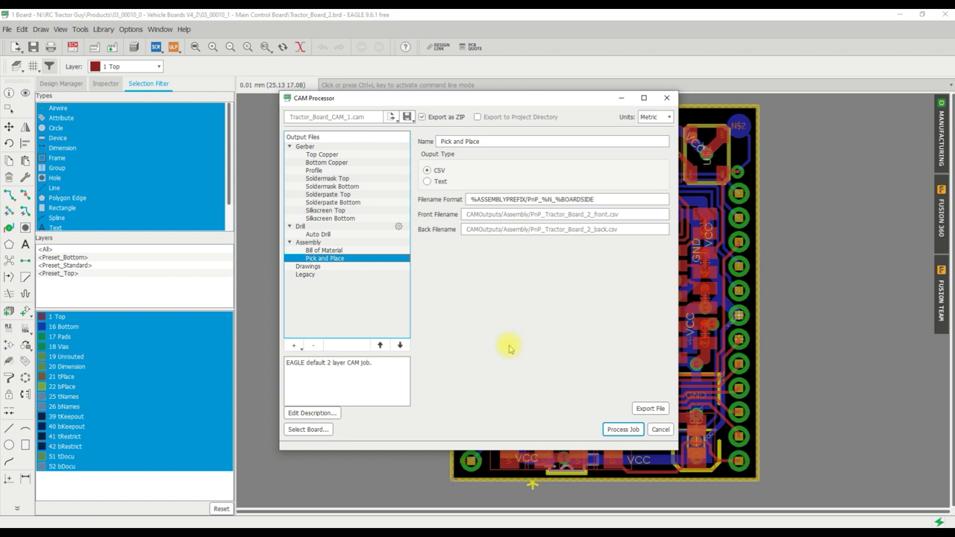
click(325, 210)
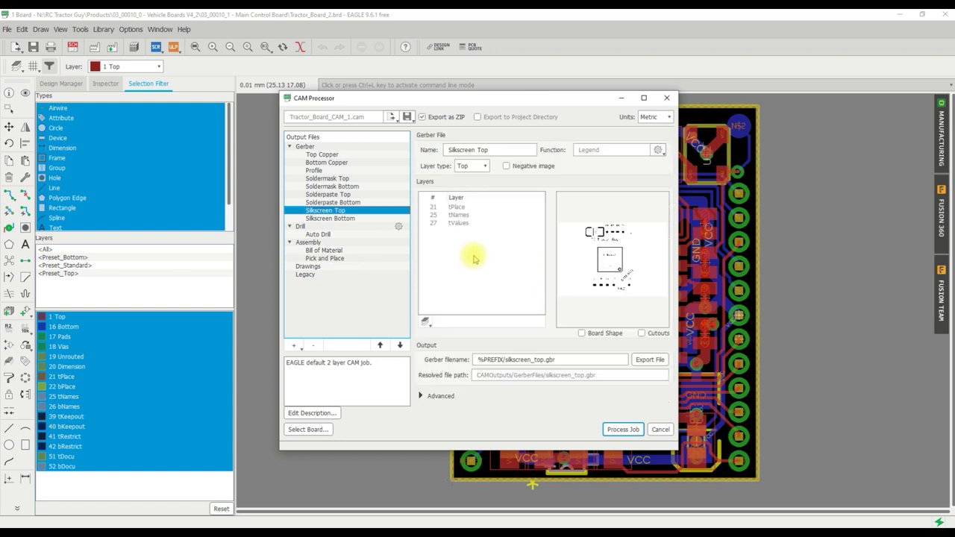
click(332, 219)
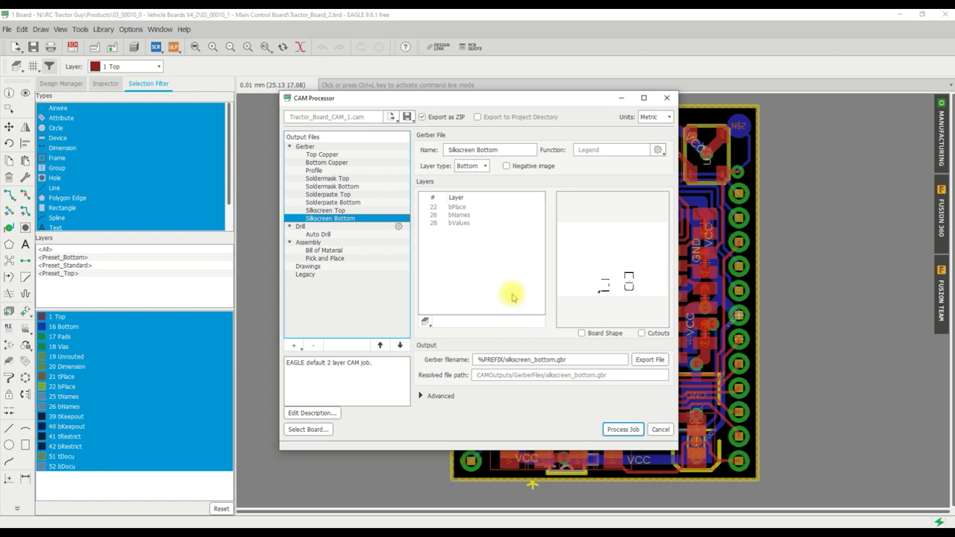
Check the Drawings and Legacy output sections and process the CAM job as a ZIP.
click(325, 258)
click(324, 268)
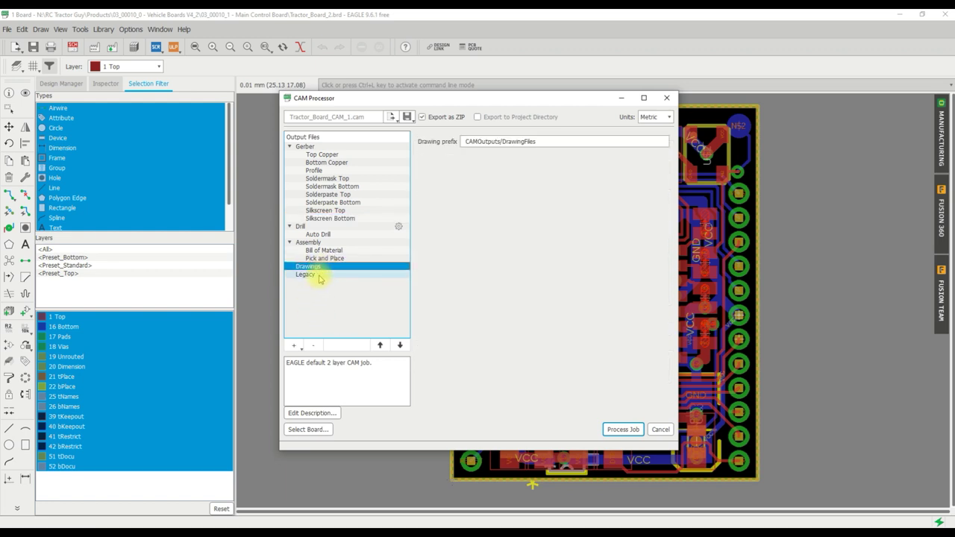
click(319, 275)
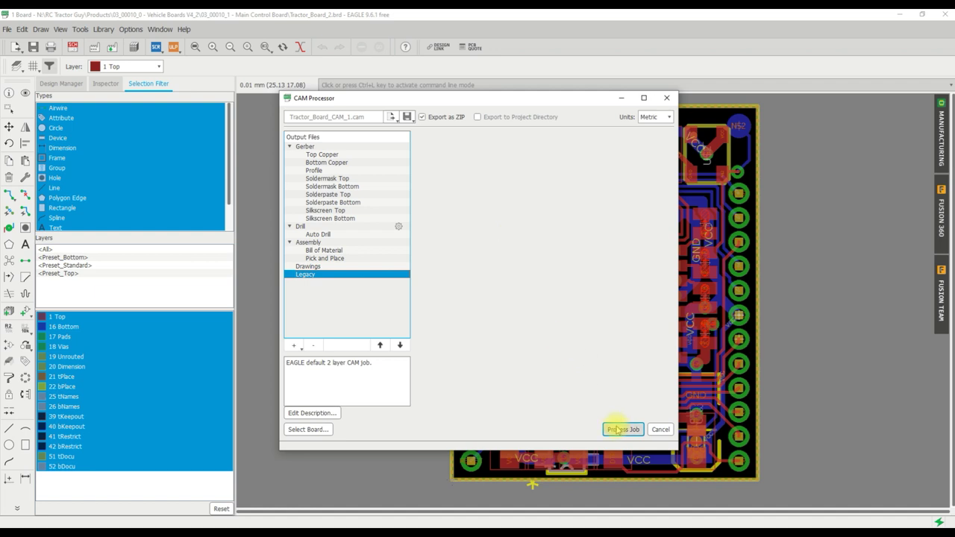
click(309, 266)
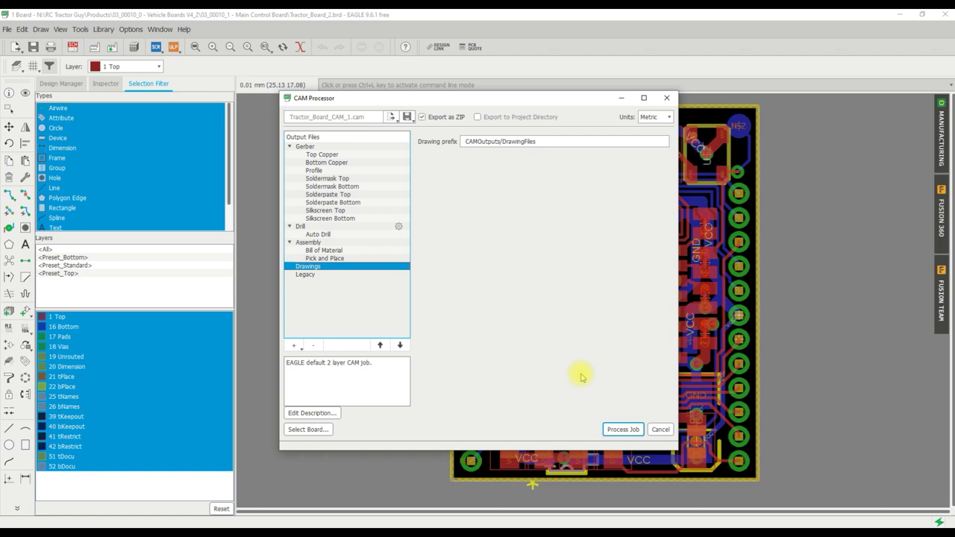
click(616, 431)
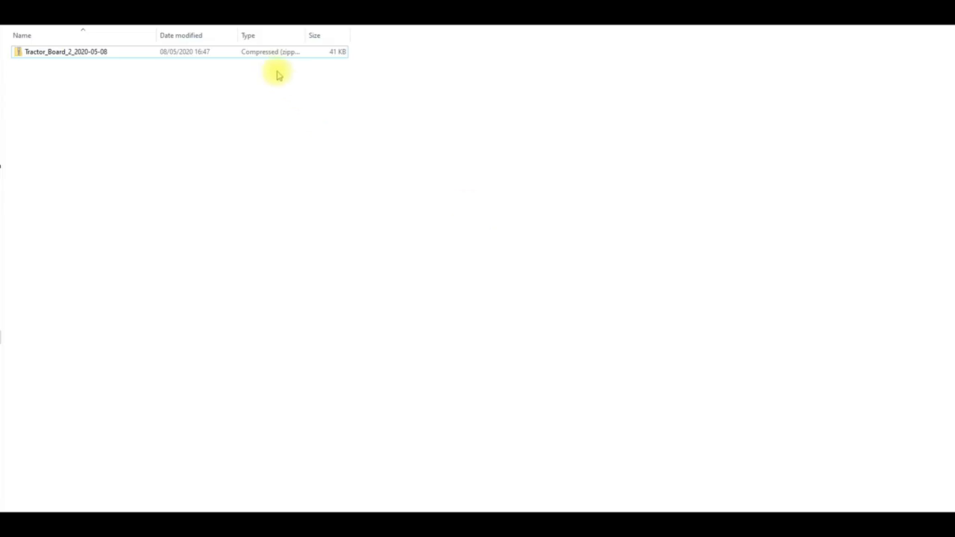
In File Explorer, extract the Tractor_Board_2_2020-05-08 ZIP to a folder of the same name and open that folder.
click(274, 53)
right_click(274, 52)
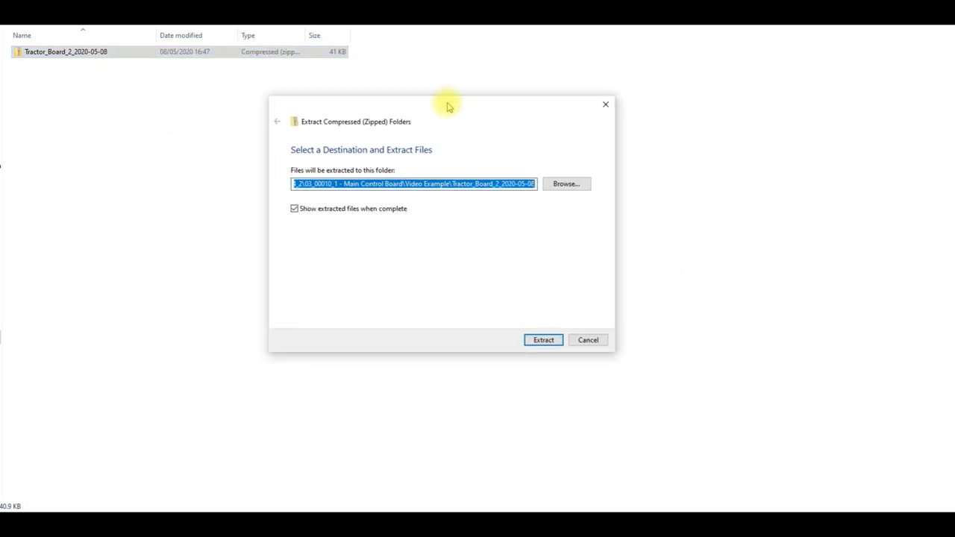
click(545, 341)
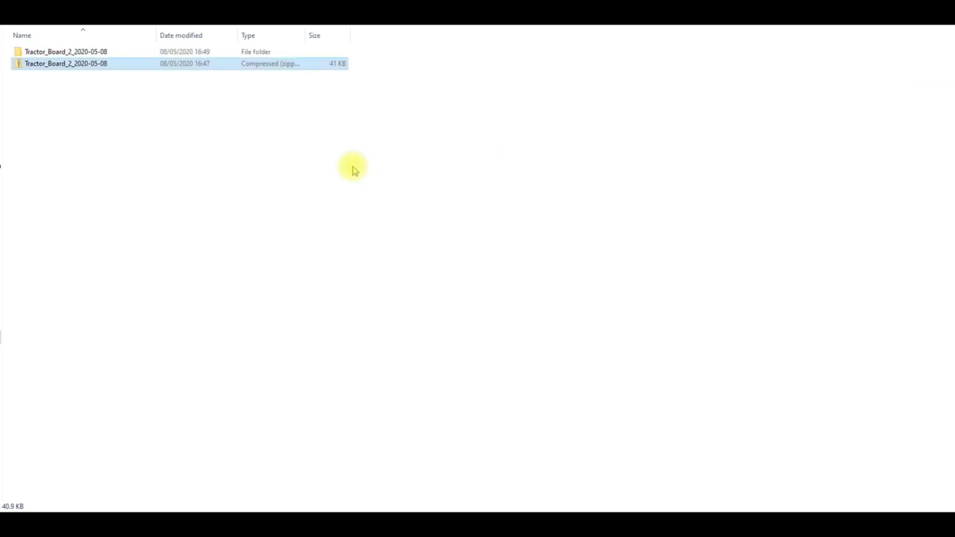
click(55, 52)
double_click(58, 52)
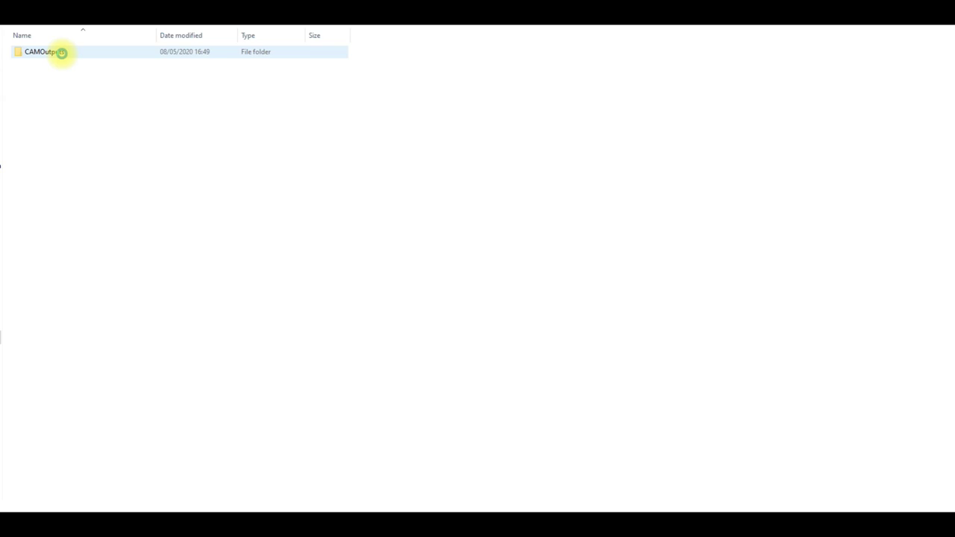
Open the CAMOutputs folder and check the pick-and-place and bill of materials files in its Assembly folder.
click(63, 58)
double_click(63, 57)
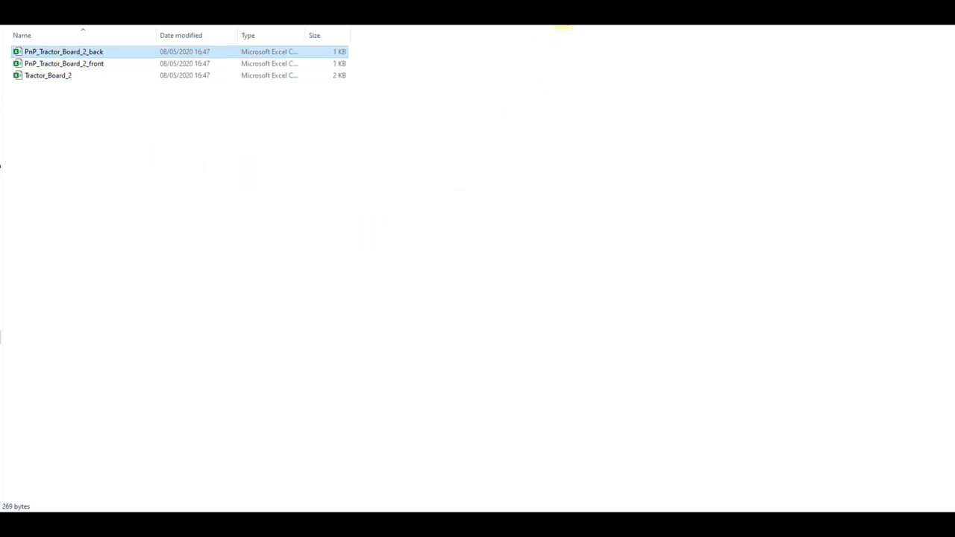
key(alt+Up)
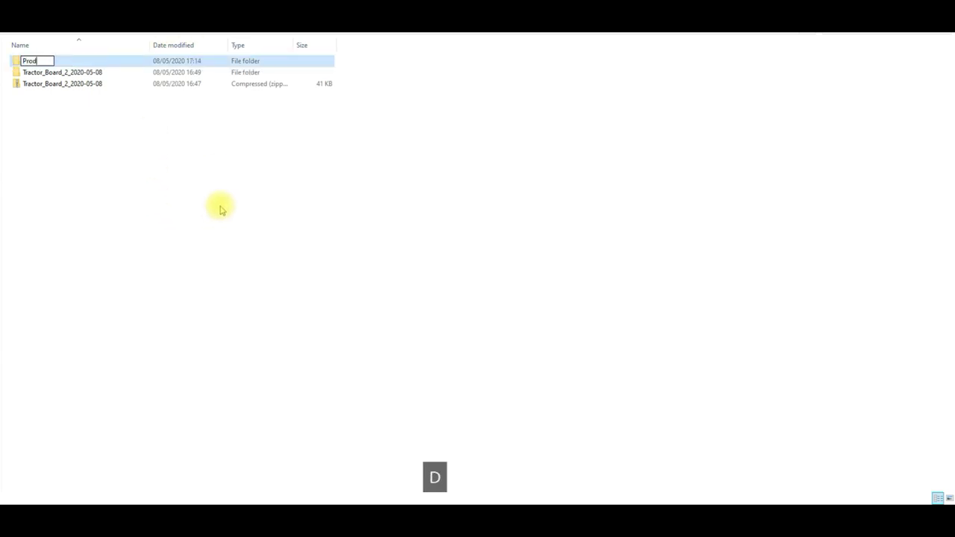
Create a "Production Files" folder beside the extracted folder and add Assembly and Gerber subfolders inside it.
text(oduction Files)
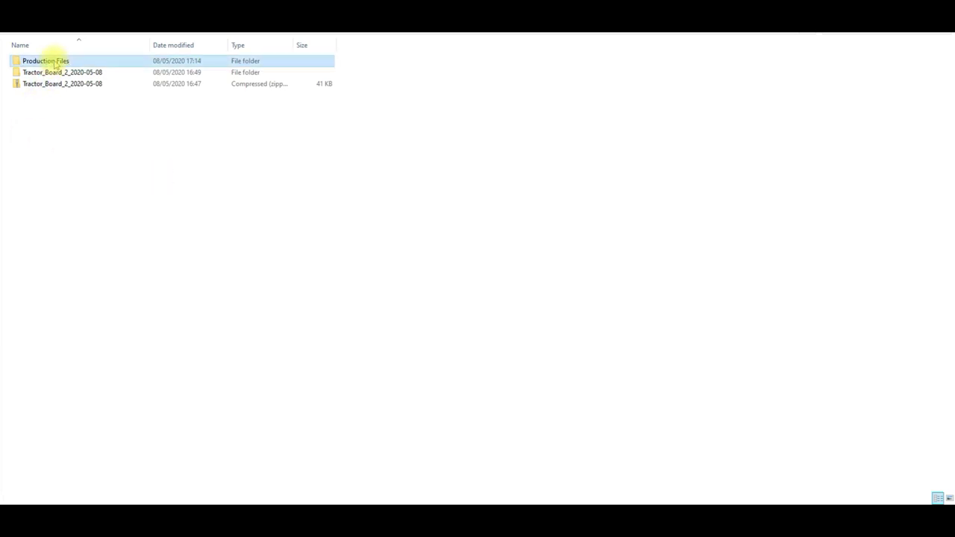
double_click(53, 65)
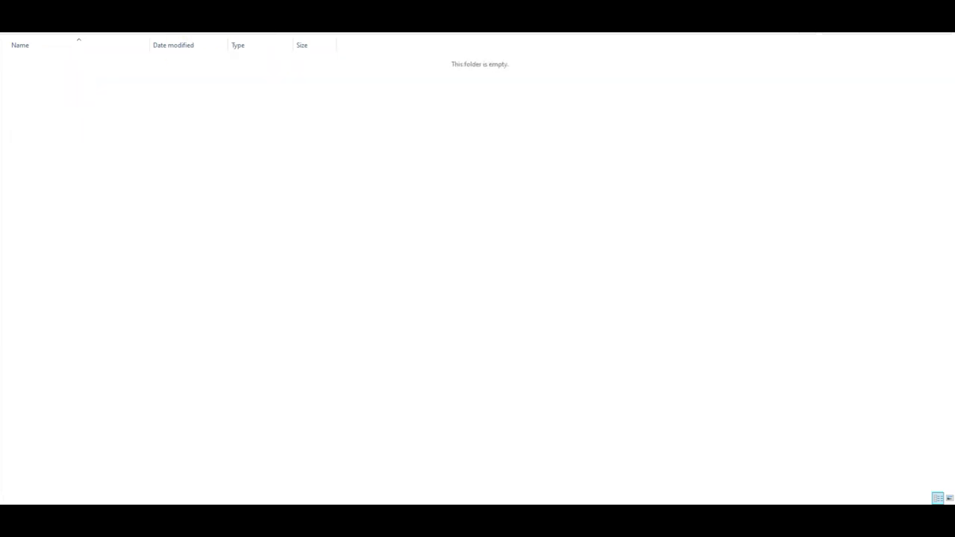
key(ctrl+shift+n)
text(Ger)
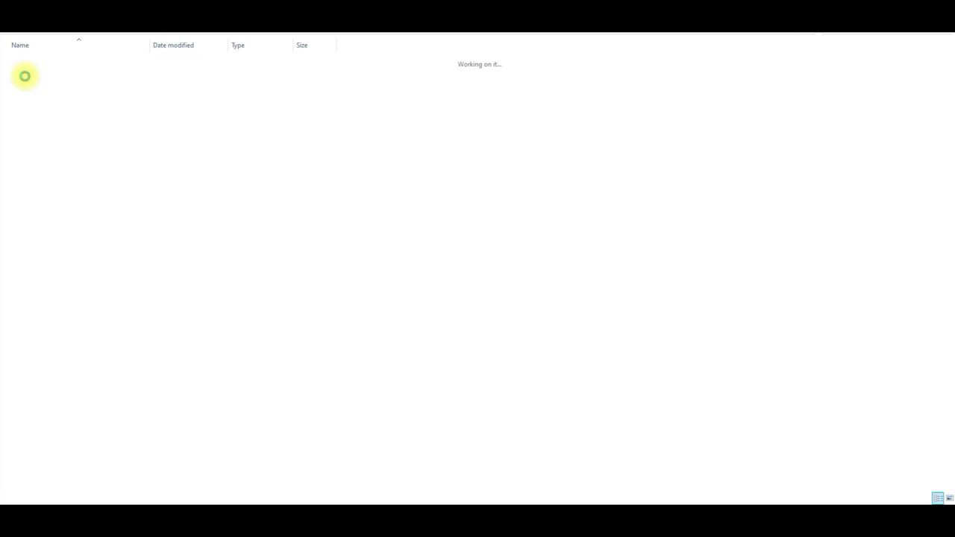
Copy drill_1_16.xln from the CAM outputs' DrillFiles folder into the Gerber folder under Production Files.
double_click(30, 61)
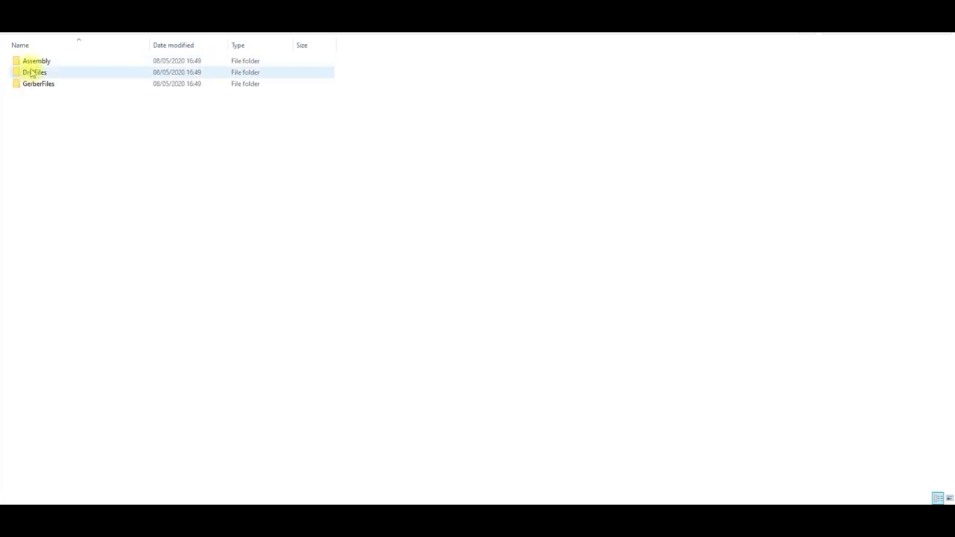
double_click(32, 73)
click(52, 62)
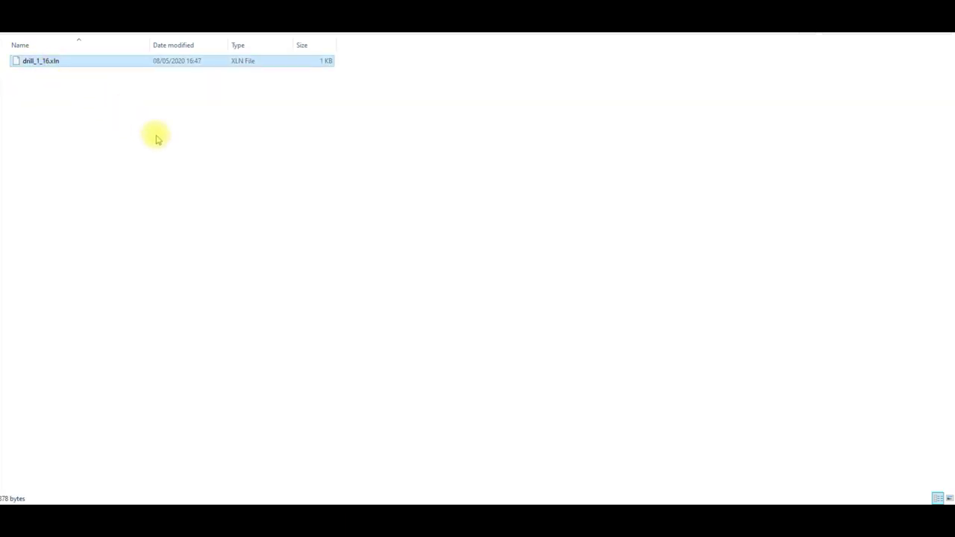
key(ctrl+c)
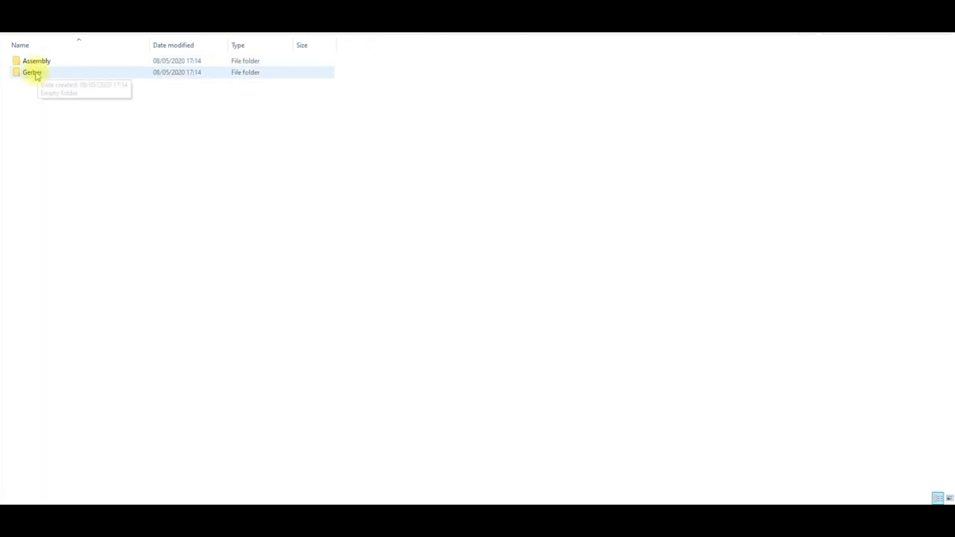
double_click(32, 72)
key(ctrl+v)
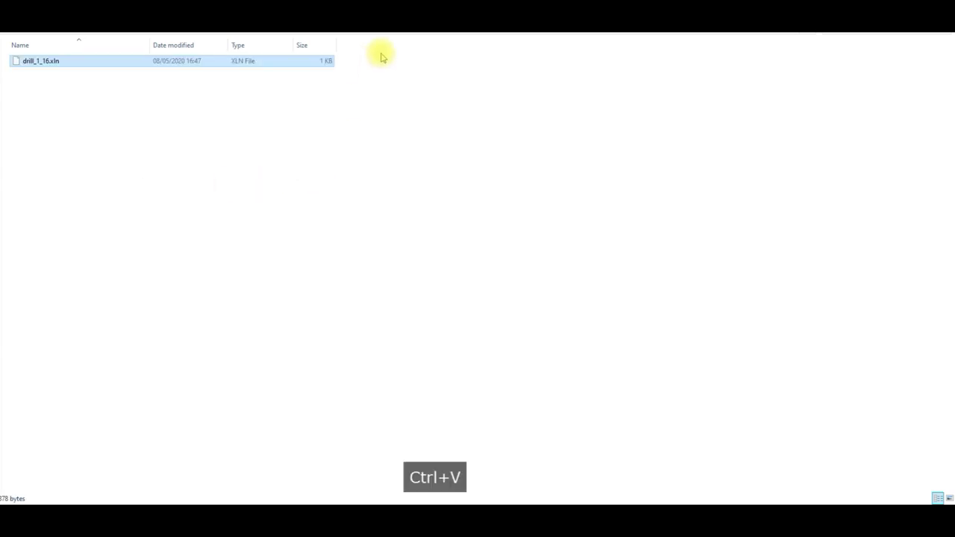
Copy all files from the CAM outputs' GerberFiles folder into the Gerber folder under Production Files.
click(430, 33)
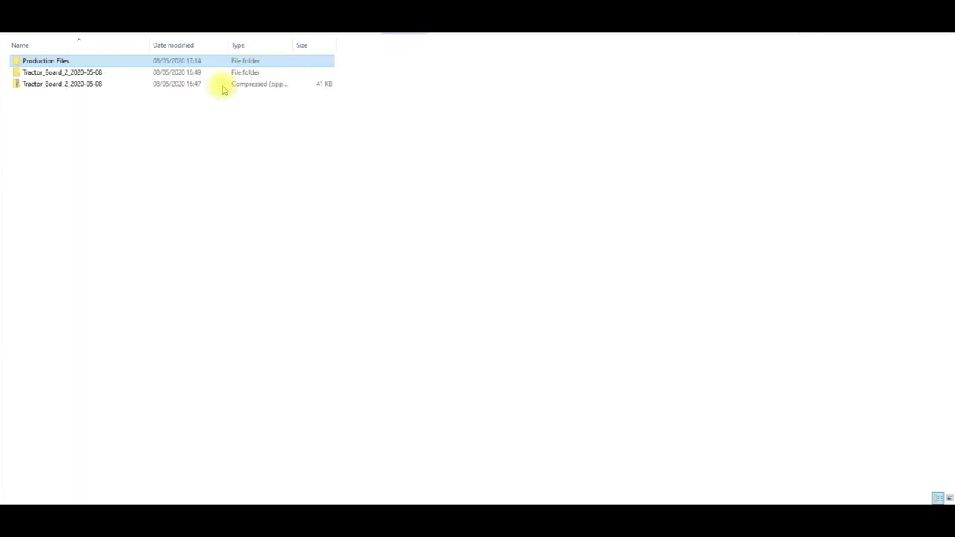
double_click(42, 72)
double_click(46, 68)
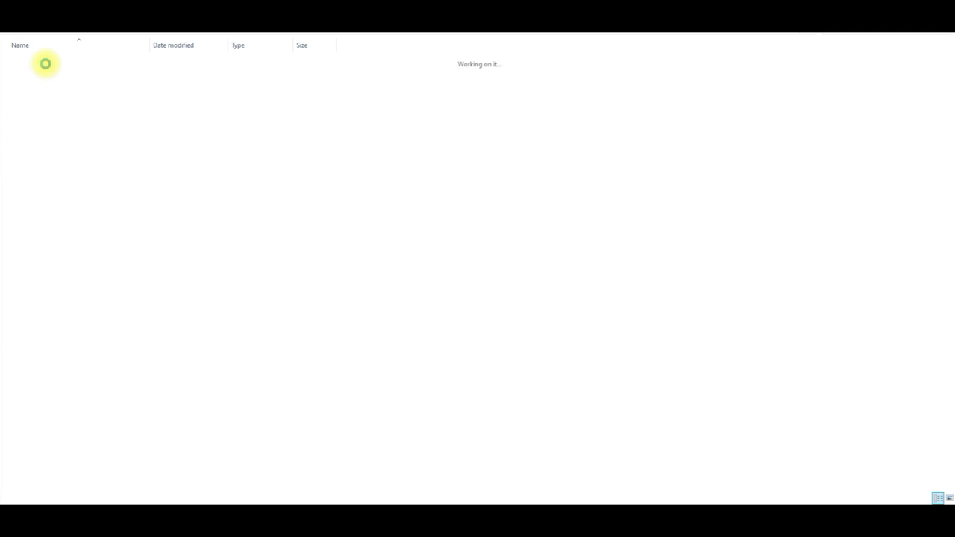
double_click(34, 83)
drag(79, 185, 65, 62)
key(ctrl+c)
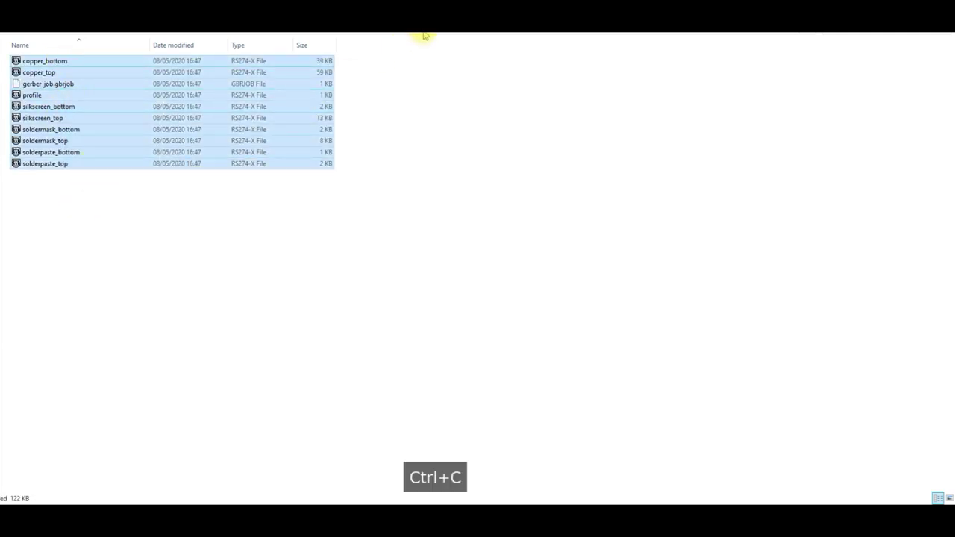
click(426, 34)
double_click(46, 63)
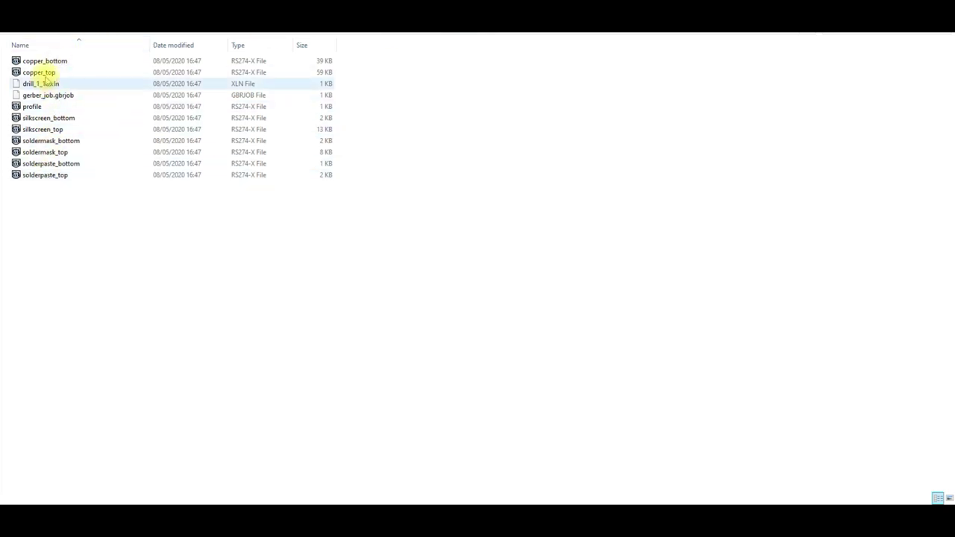
Compress the Gerber folder inside Production Files into a ZIP archive.
key(alt+Up)
right_click(15, 73)
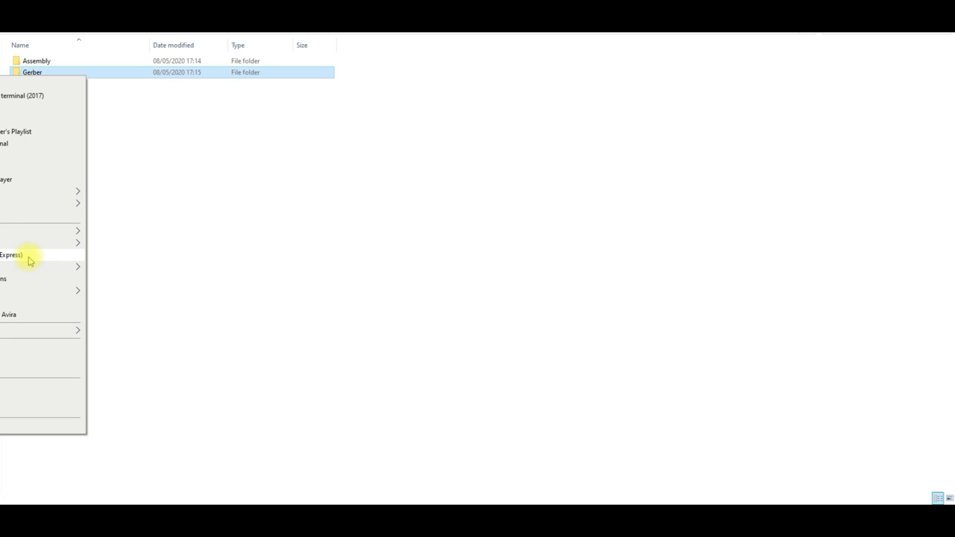
mouse_move(74, 331)
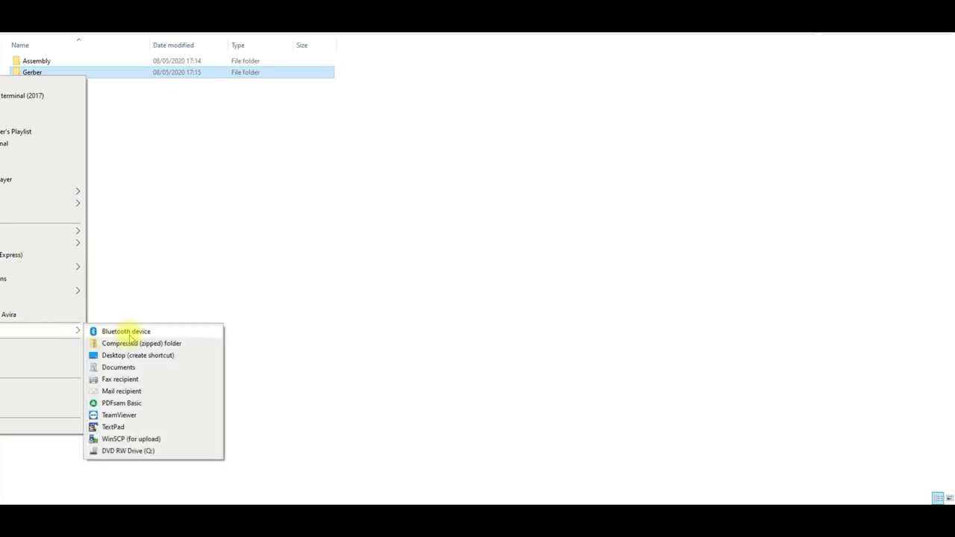
click(124, 343)
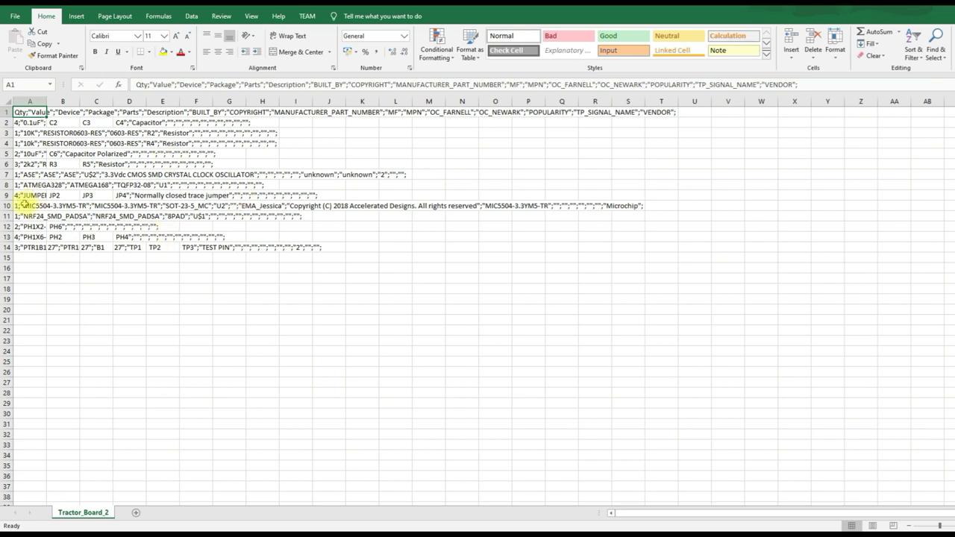
In Excel, widen column A of the Tractor_Board_2 CSV to fit its contents and inspect the raw data.
double_click(47, 100)
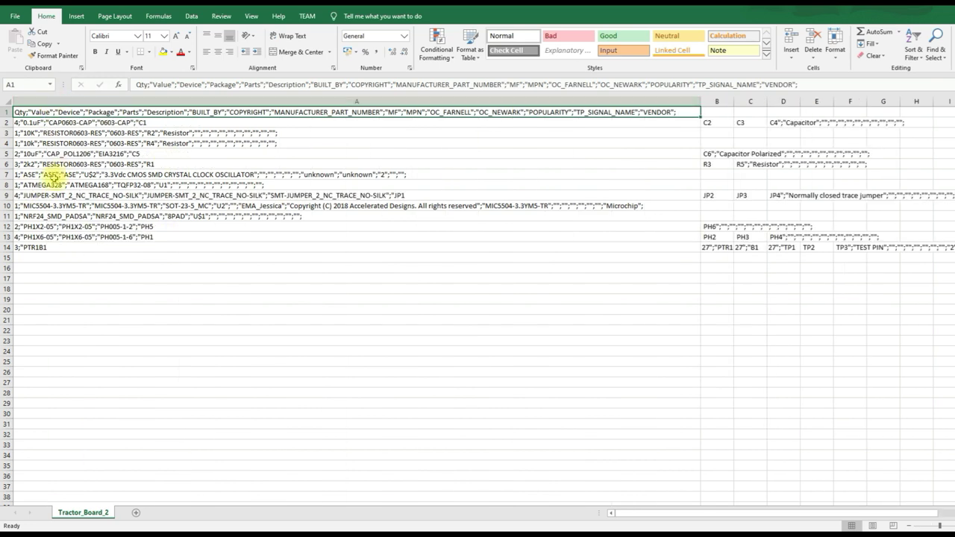
click(65, 257)
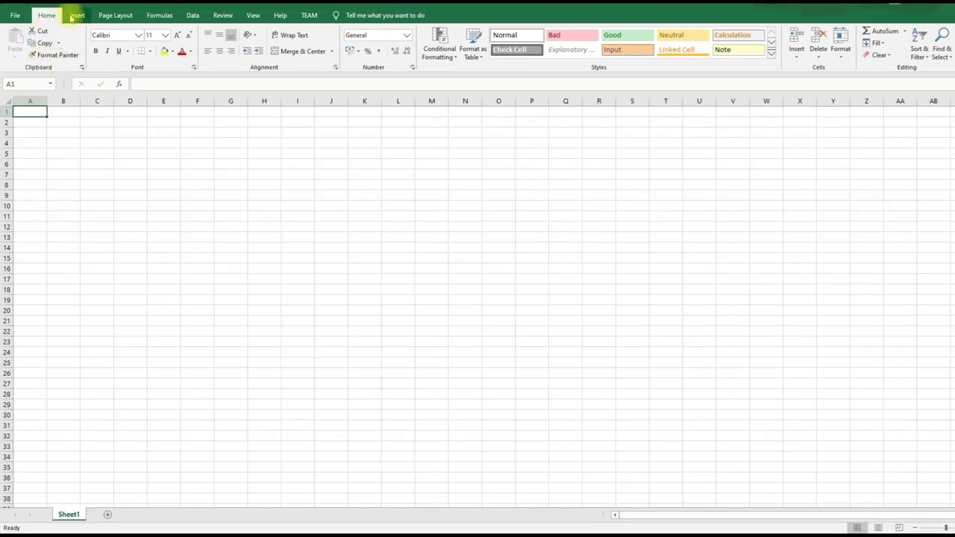
Import Tractor_Board_2.csv into a blank workbook as delimited text, with semicolon added as a delimiter and General column format.
click(76, 16)
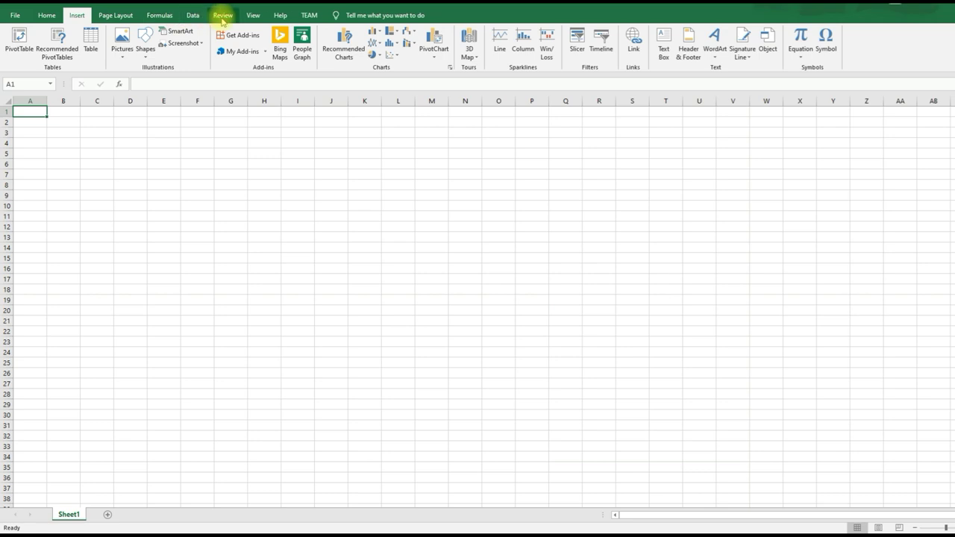
click(195, 18)
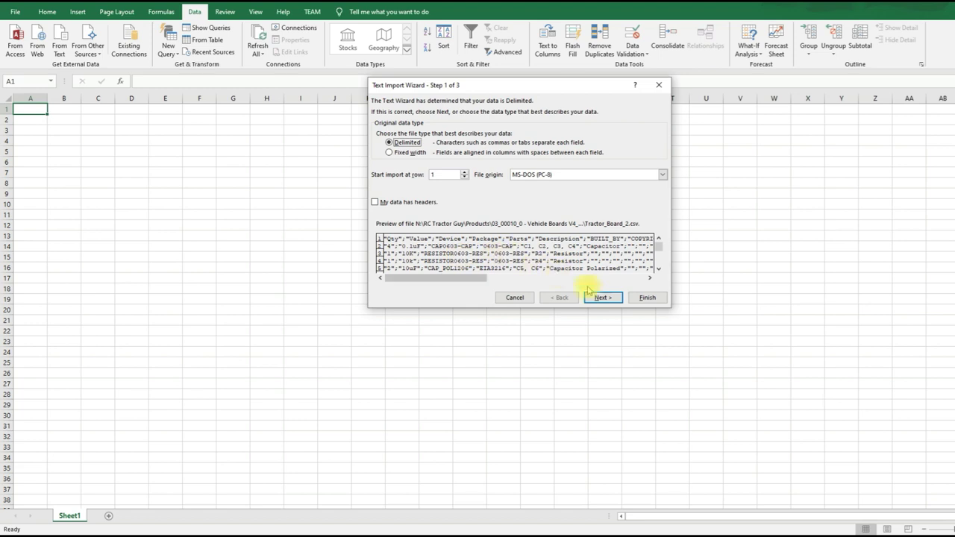
click(599, 299)
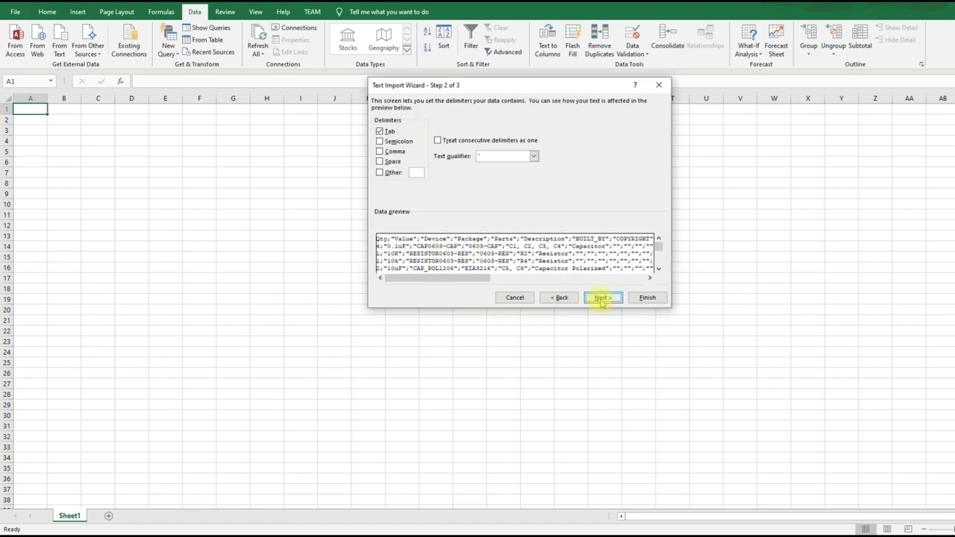
click(380, 142)
mouse_move(451, 276)
mouse_down()
mouse_move(597, 277)
mouse_move(453, 279)
mouse_up()
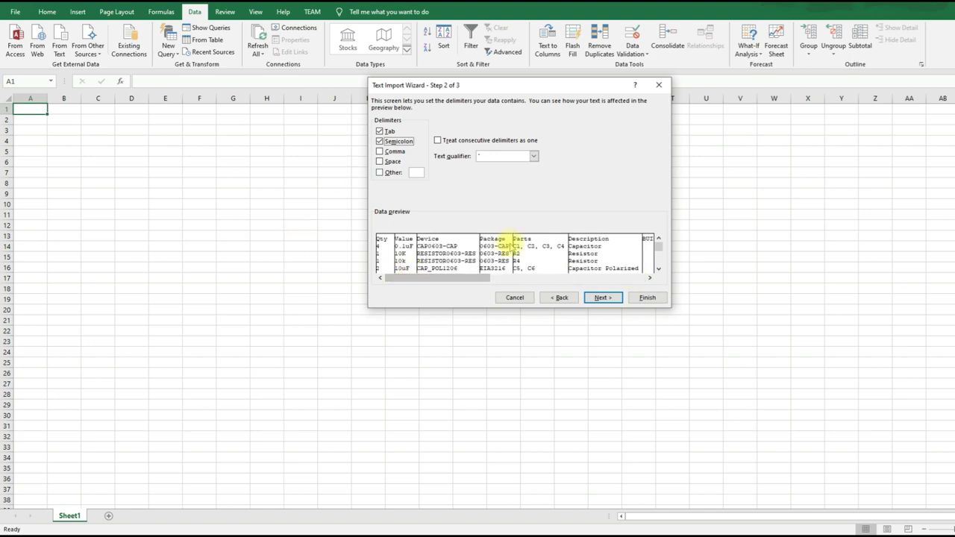
click(603, 298)
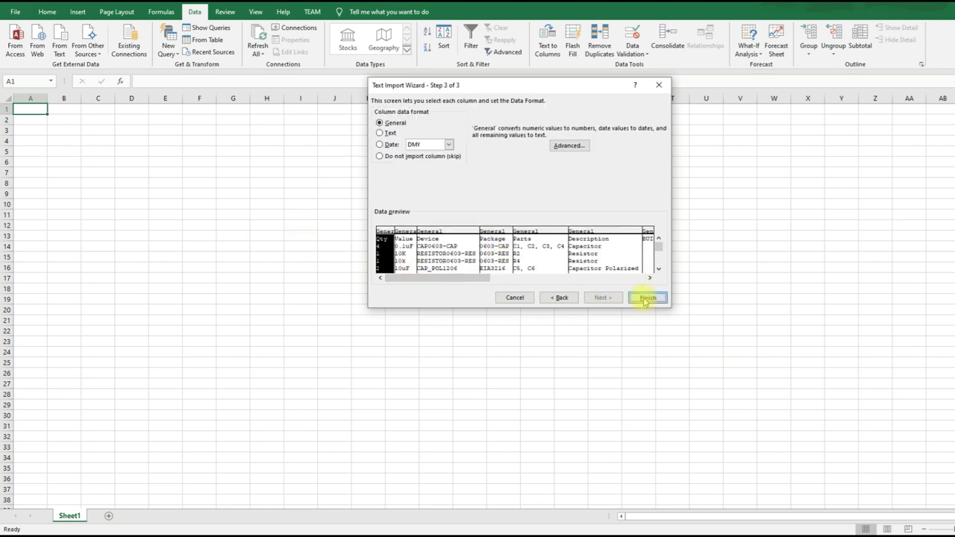
click(647, 298)
click(541, 256)
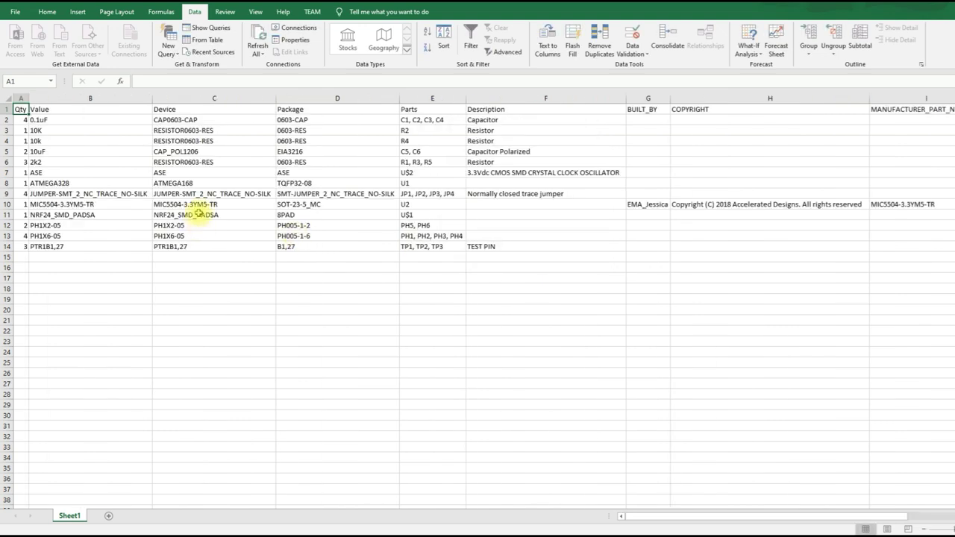
Examine the imported bill of materials, including its component values and the ASE crystal oscillator row.
click(303, 320)
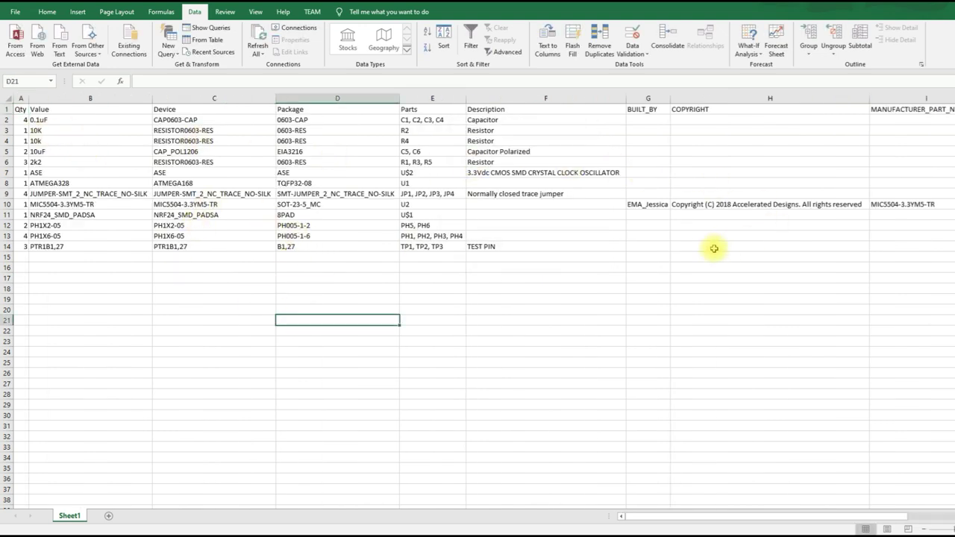
drag(693, 518, 572, 527)
click(379, 425)
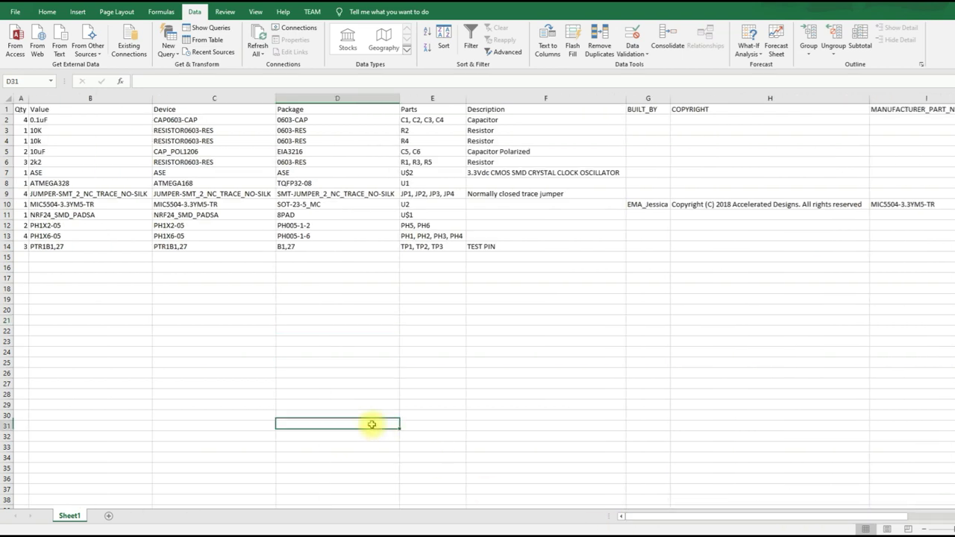
drag(58, 120, 89, 237)
click(515, 194)
drag(526, 173, 209, 186)
mouse_move(3, 181)
mouse_down()
mouse_move(6, 162)
mouse_move(15, 173)
mouse_up()
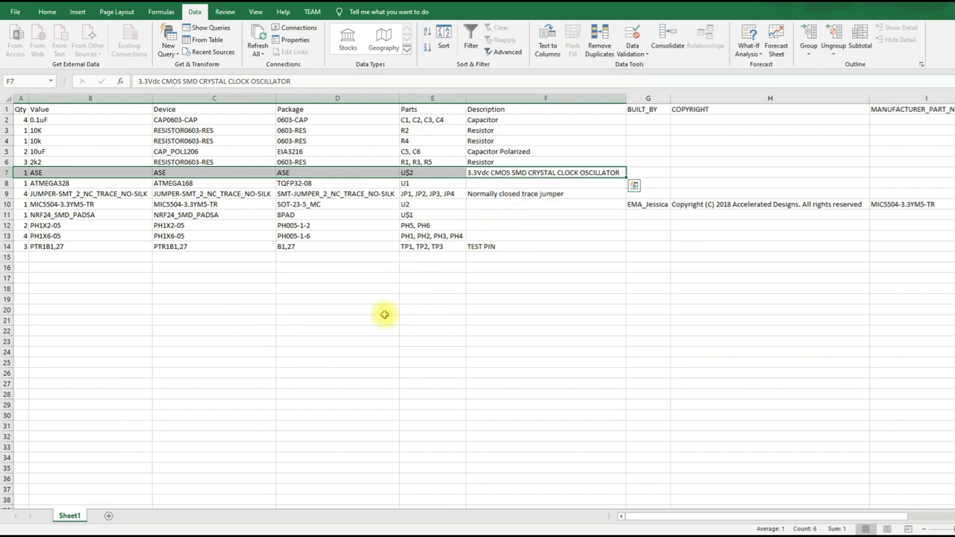
click(332, 339)
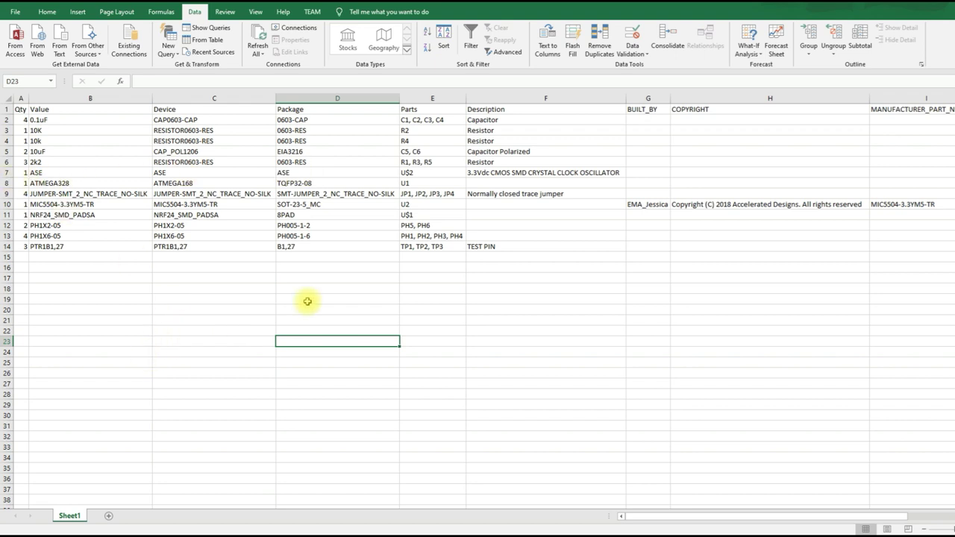
Review the device, package and part details of the capacitor and resistor rows, plus the PH header and test pin rows.
drag(200, 119, 472, 152)
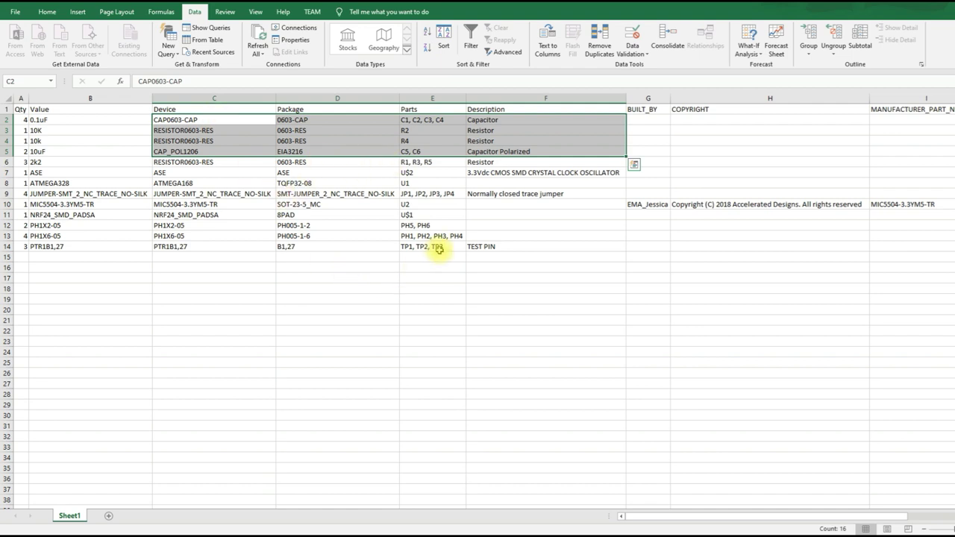
drag(437, 248, 66, 226)
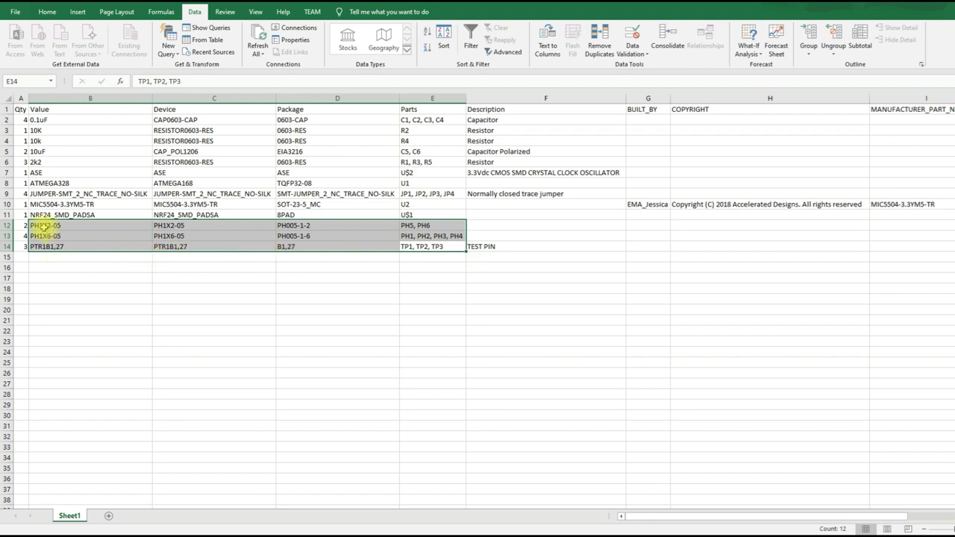
click(263, 320)
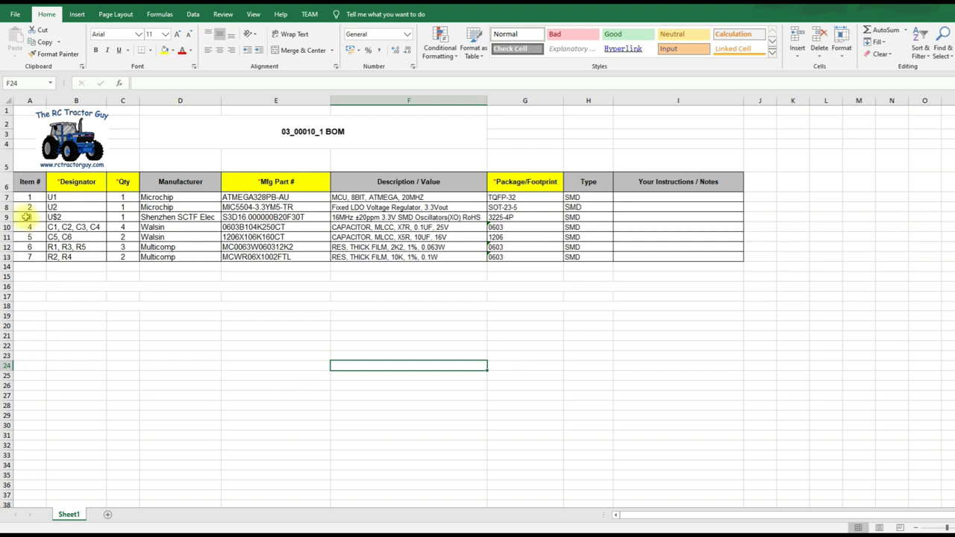
Review the finished 03_00010_1 BOM's item numbers and the U1 row's fields from designator to type, and compare it with the imported raw list.
drag(27, 194, 30, 257)
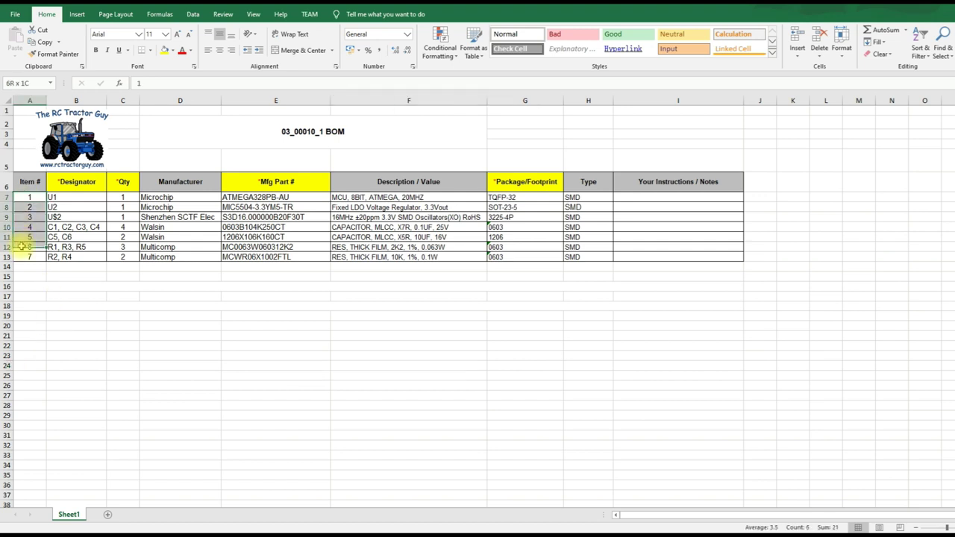
click(139, 336)
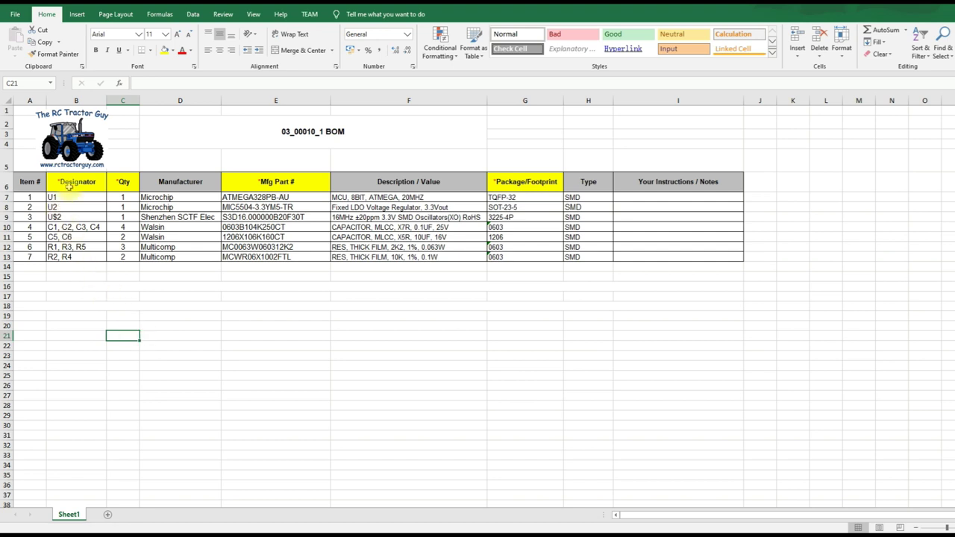
click(89, 196)
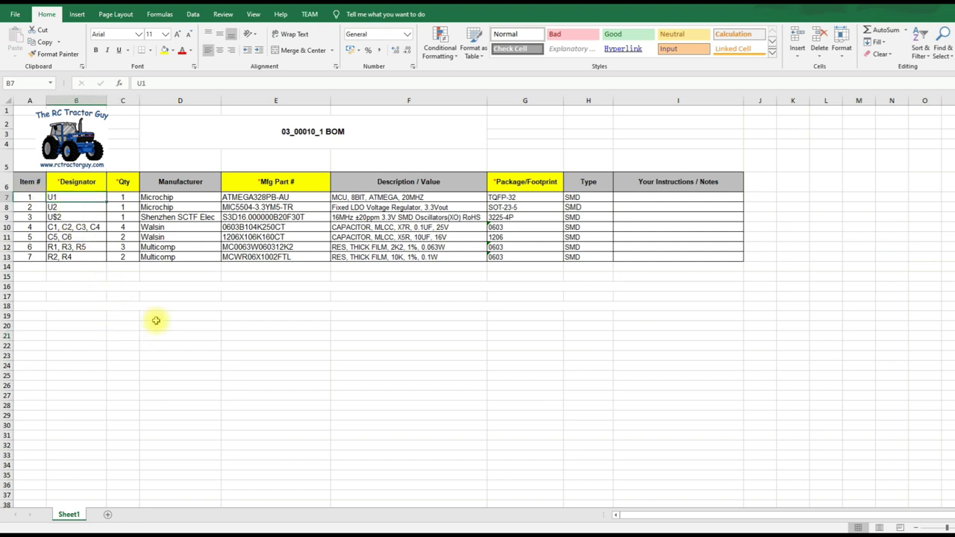
click(178, 196)
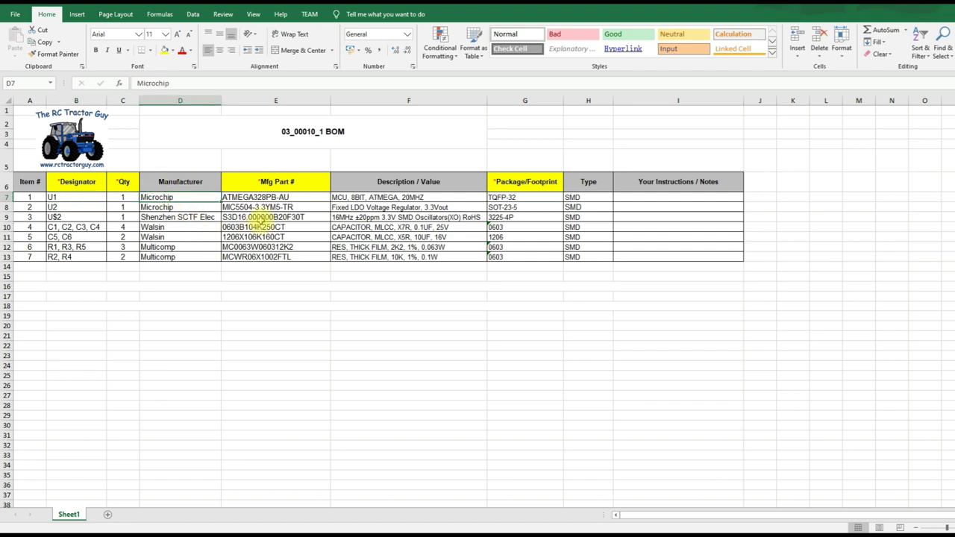
click(277, 197)
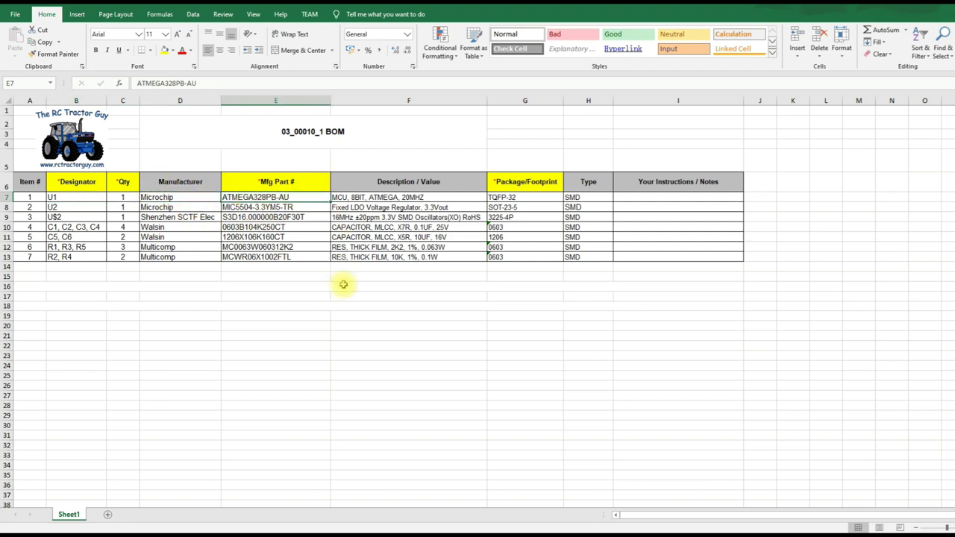
click(435, 196)
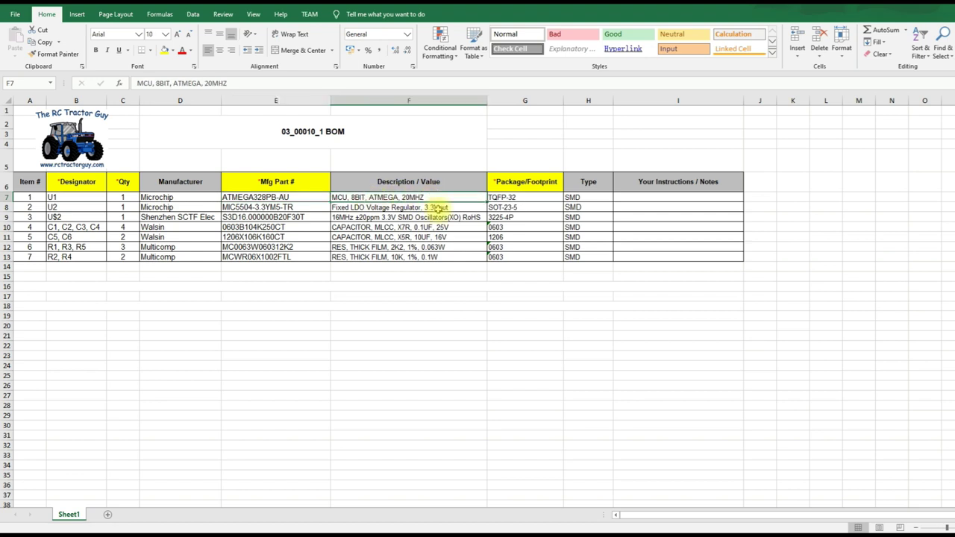
click(540, 200)
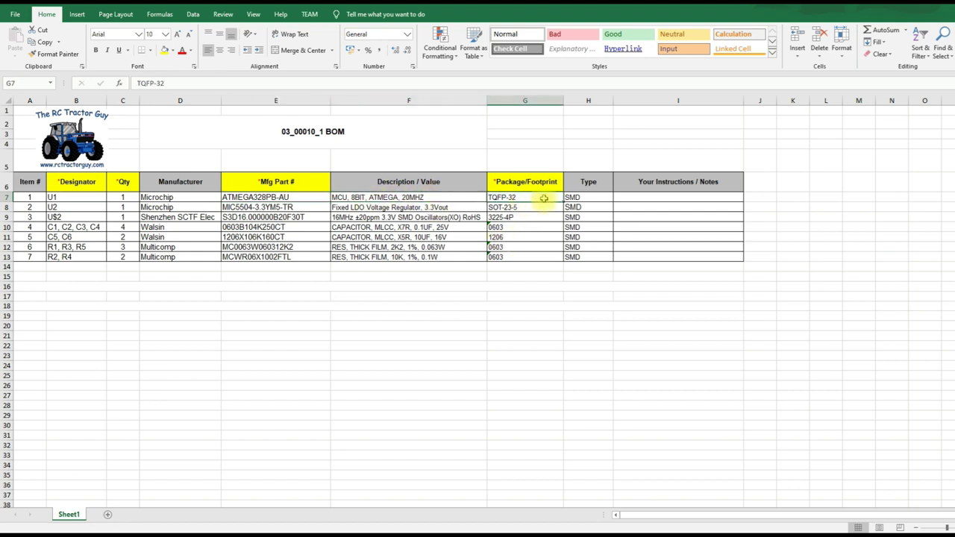
click(579, 195)
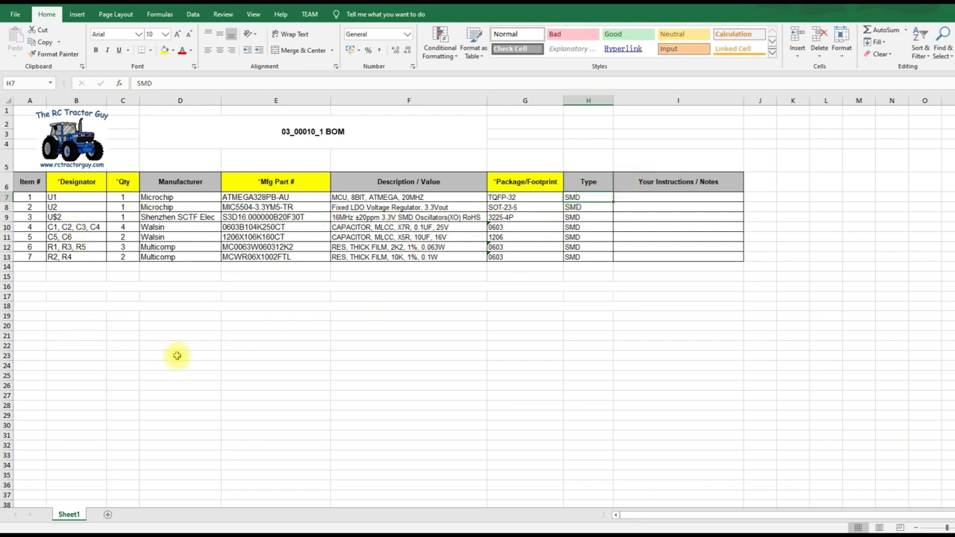
key(alt+Tab)
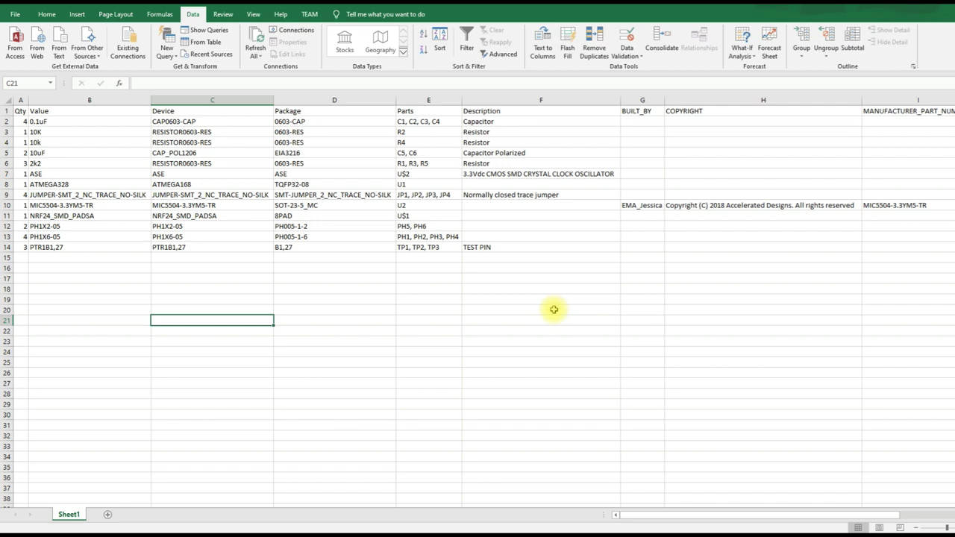
key(alt+Tab)
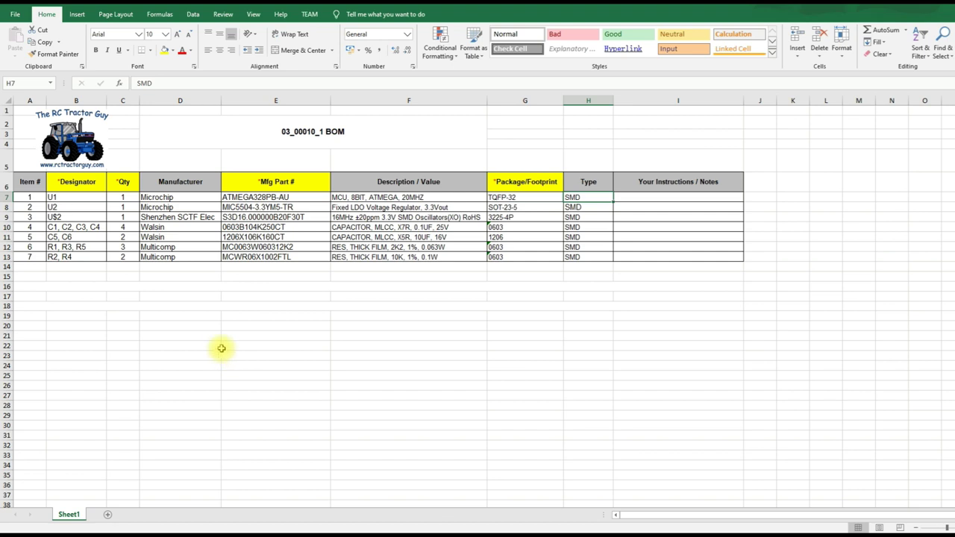
Examine the PnP_Tractor_Board_2 front and back placement files, including the TP1 to TP3 test pin rows on the back.
key(alt+Tab)
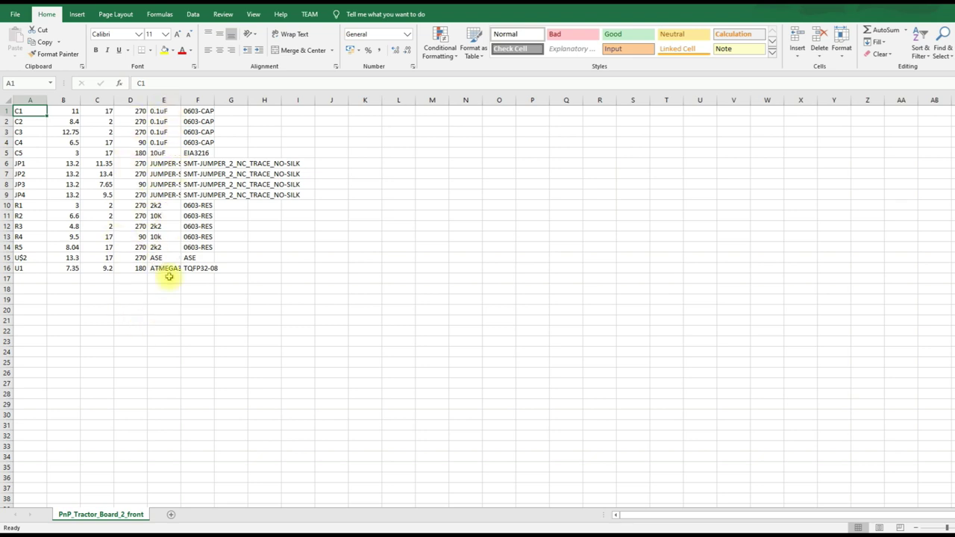
key(ctrl+Tab)
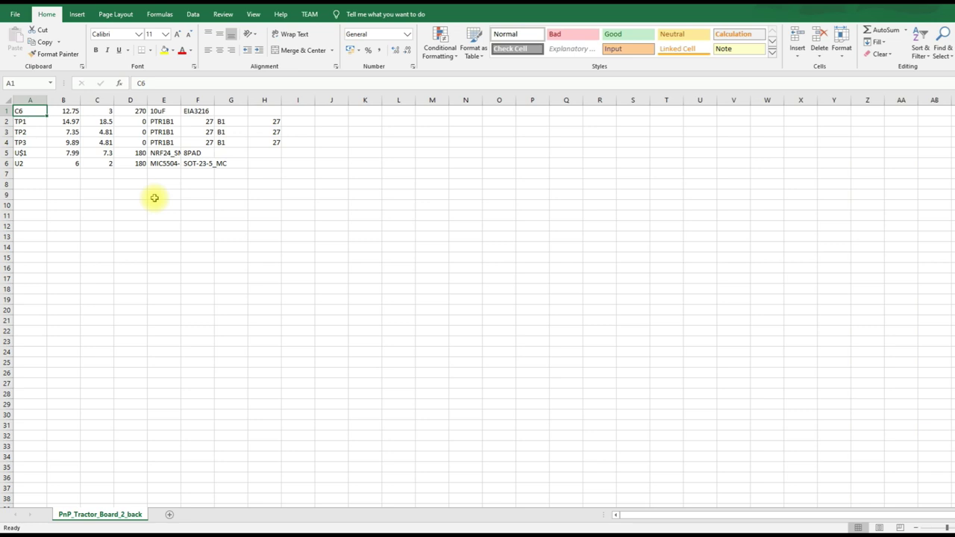
drag(28, 121, 269, 141)
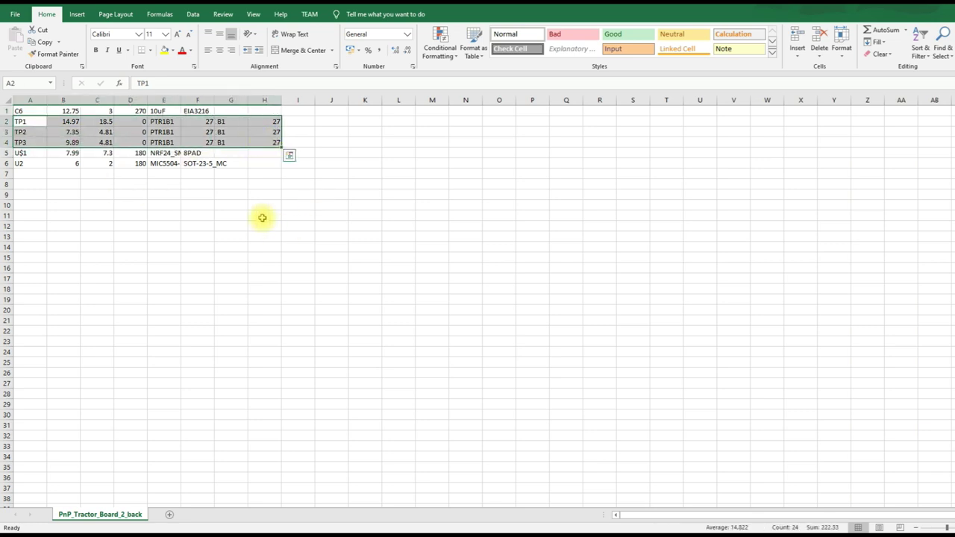
click(212, 224)
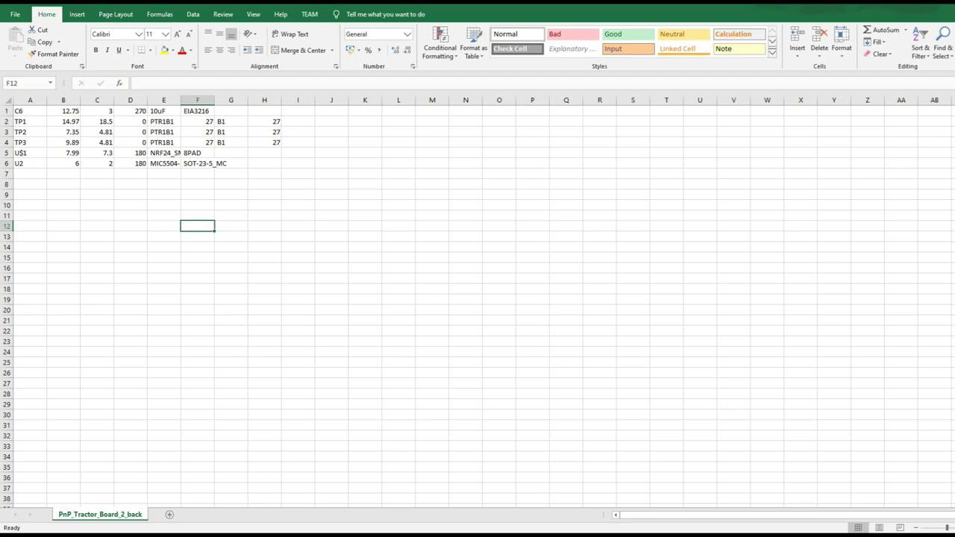
Review the combined PnP_03_00010_1 placement sheet's column headings from Designator to TB, and the C6 and U2 rows assigned to side B.
key(alt+Tab)
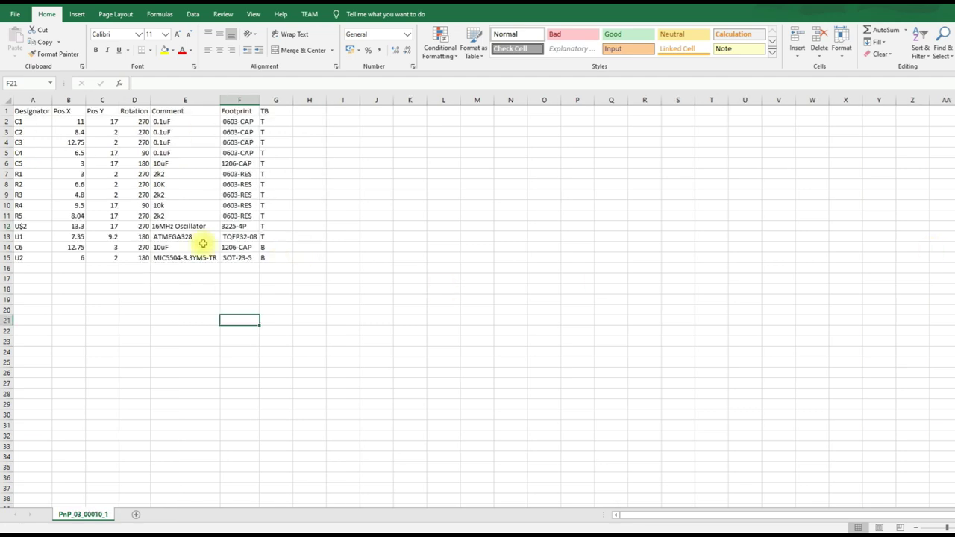
click(37, 109)
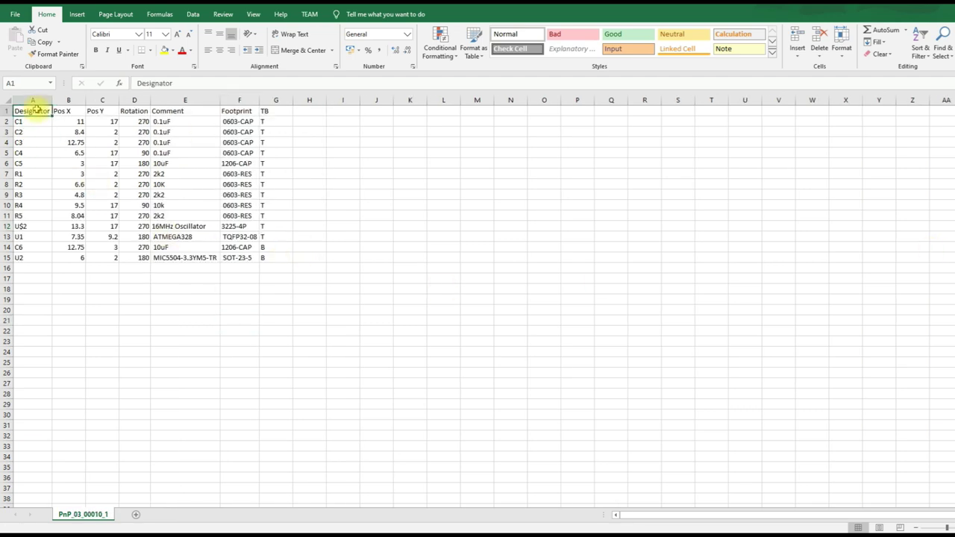
click(75, 111)
click(104, 110)
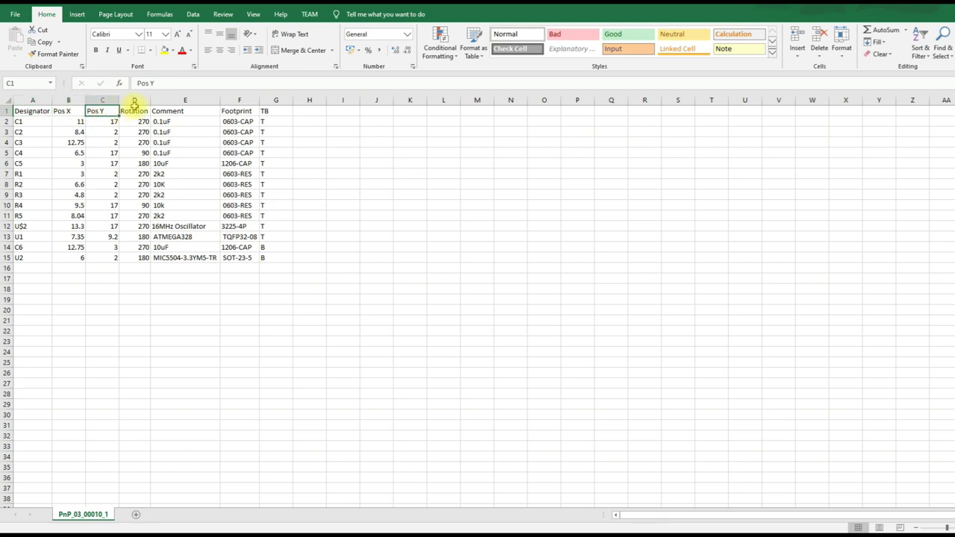
click(134, 110)
click(184, 111)
click(233, 112)
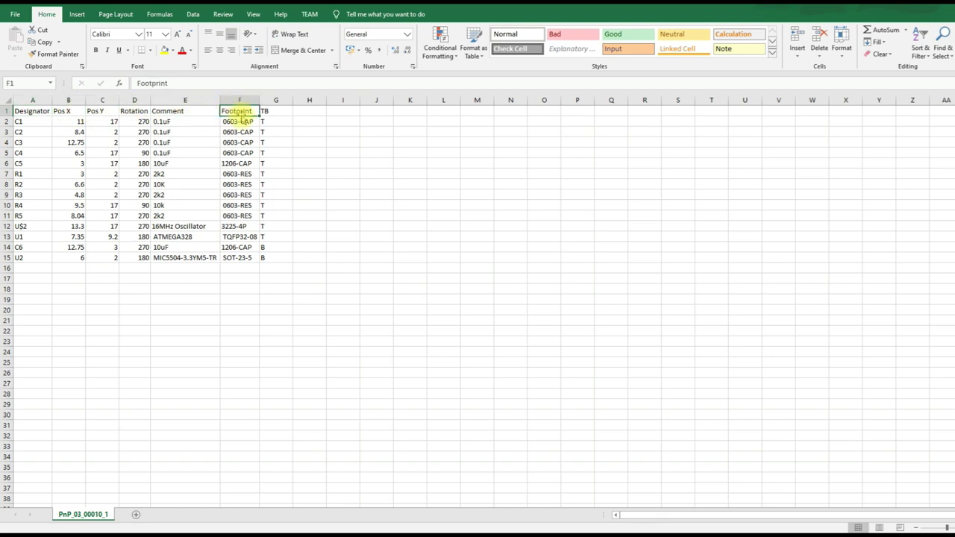
click(287, 114)
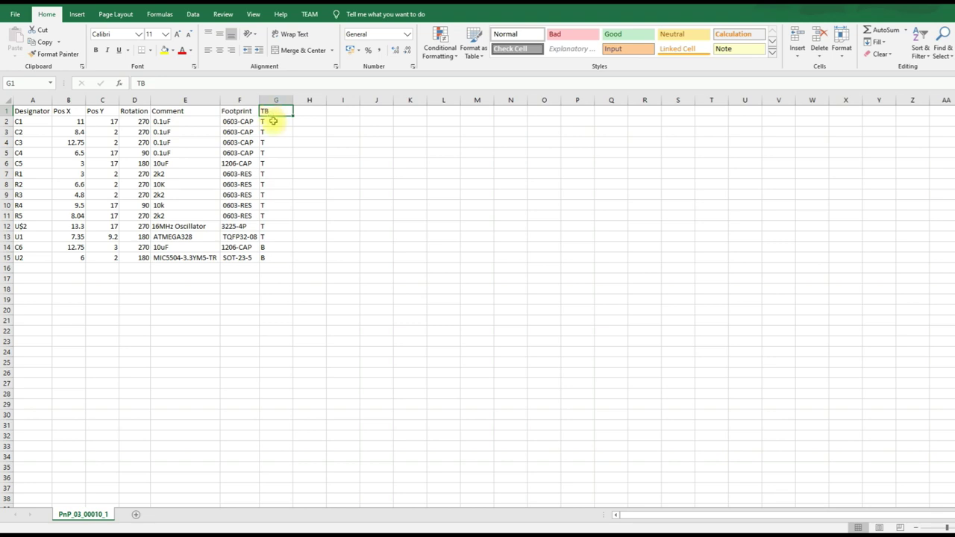
drag(271, 249, 13, 258)
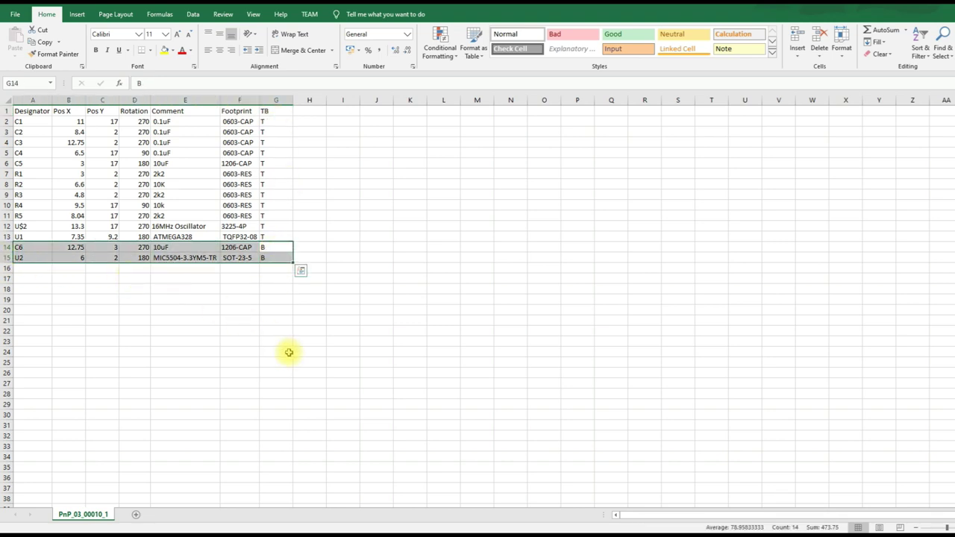
key(Tab)
click(291, 326)
Recheck the TP1 to TP3 test pin rows in PnP_Tractor_Board_2_back against the combined placement sheet.
key(ctrl+Tab)
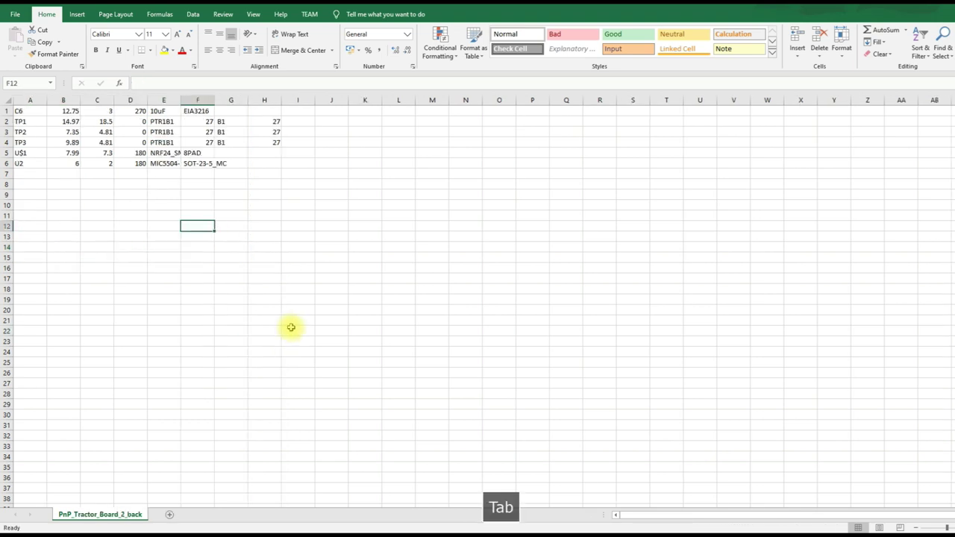
drag(275, 142, 18, 127)
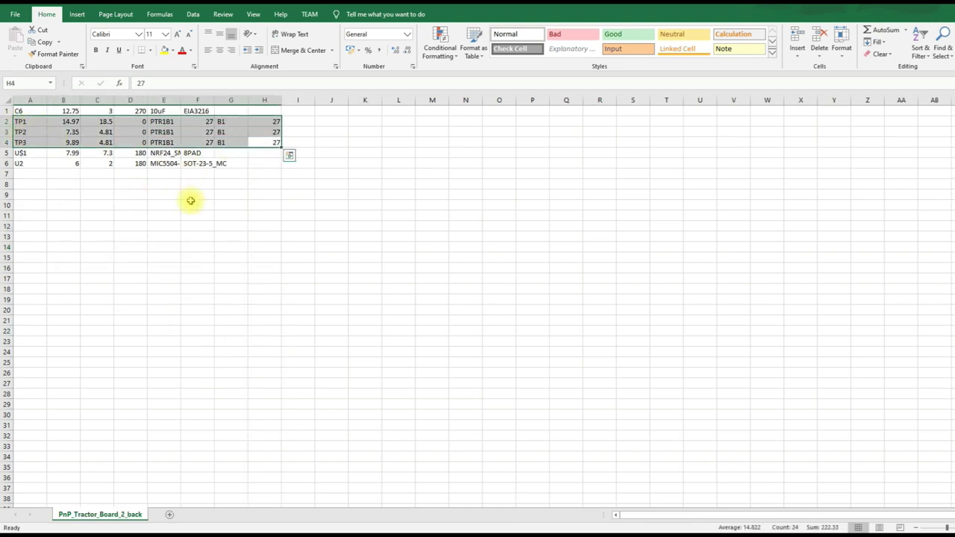
key(ctrl+Tab)
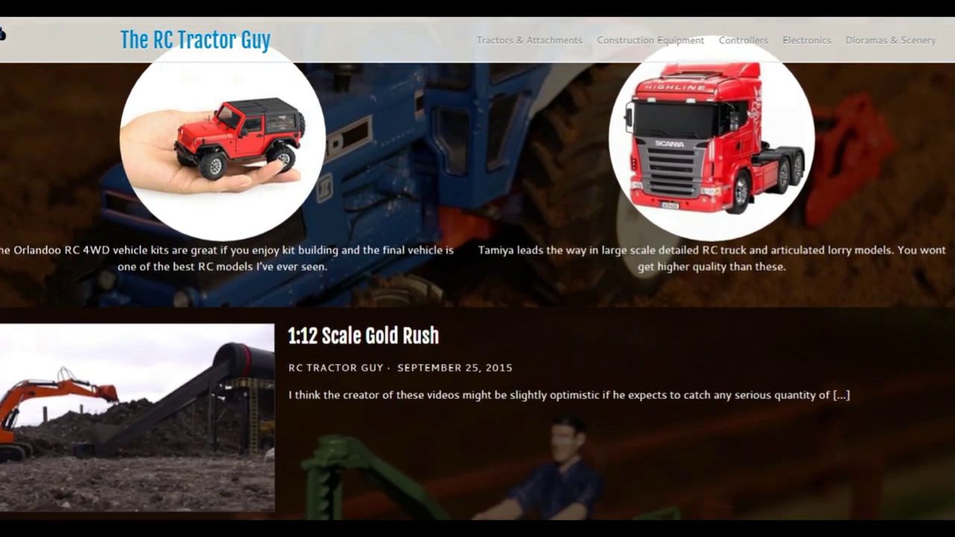
scroll(478, 299, down, 2)
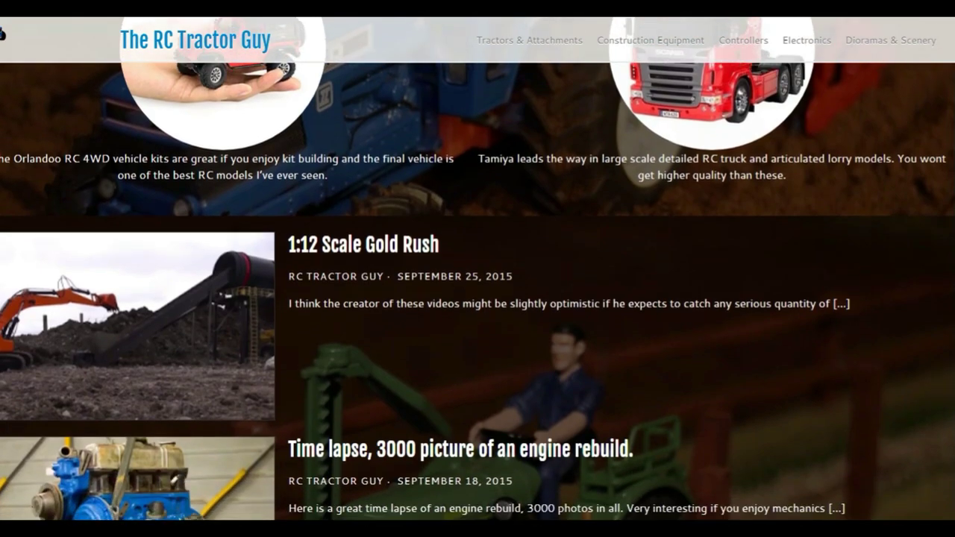